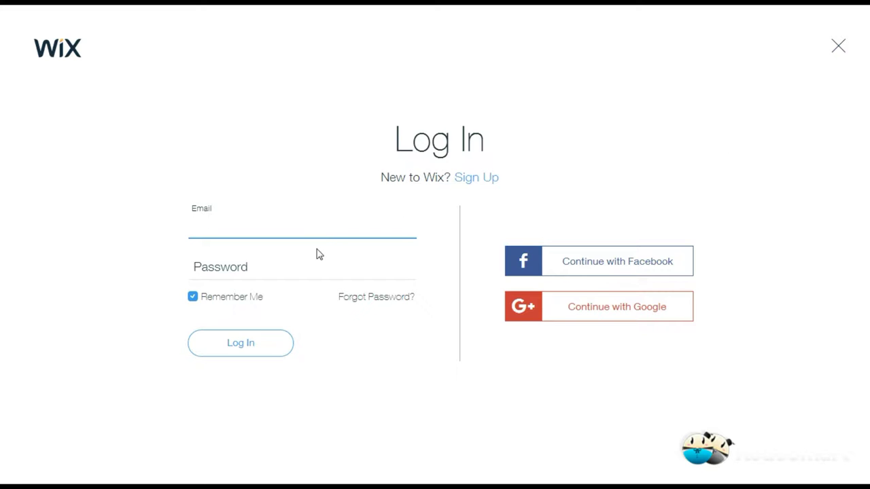
Step: Switch from log-in to account sign-up and sign up by continuing with Facebook
left_click(306, 271)
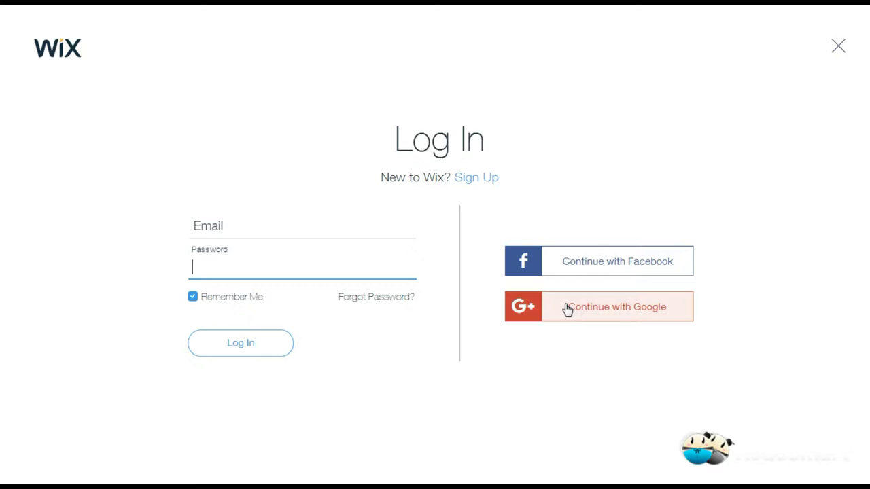
left_click(484, 181)
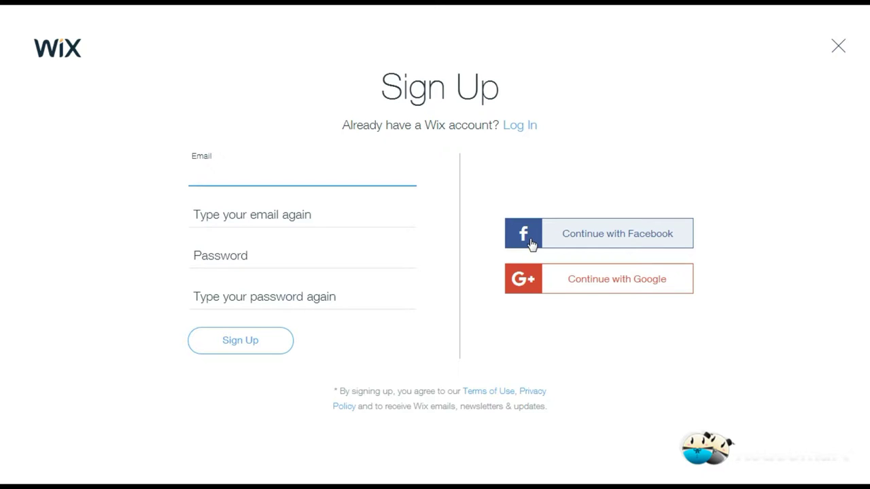
left_click(536, 279)
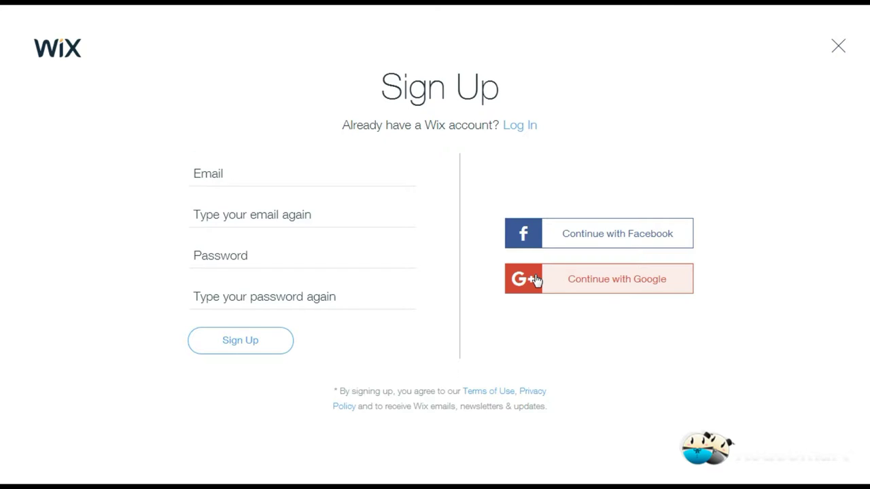
left_click(536, 234)
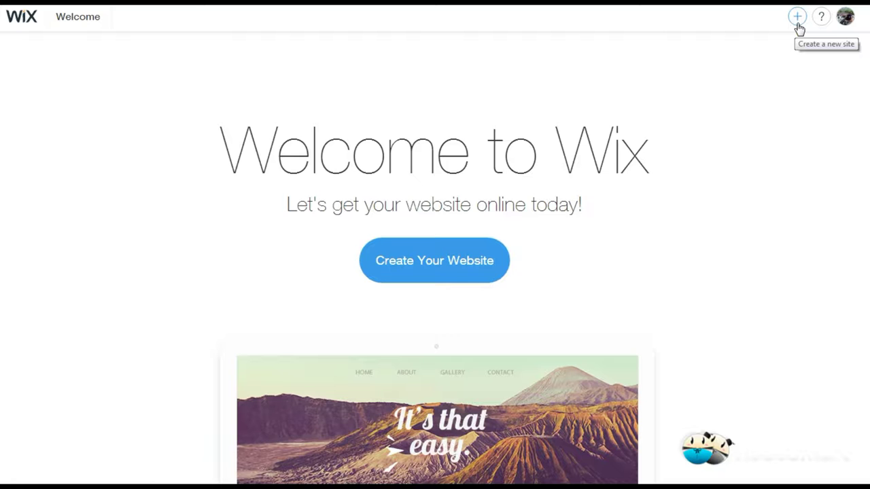
Step: Create a new site in the Business category and choose to build it yourself with the Wix Editor
left_click(798, 24)
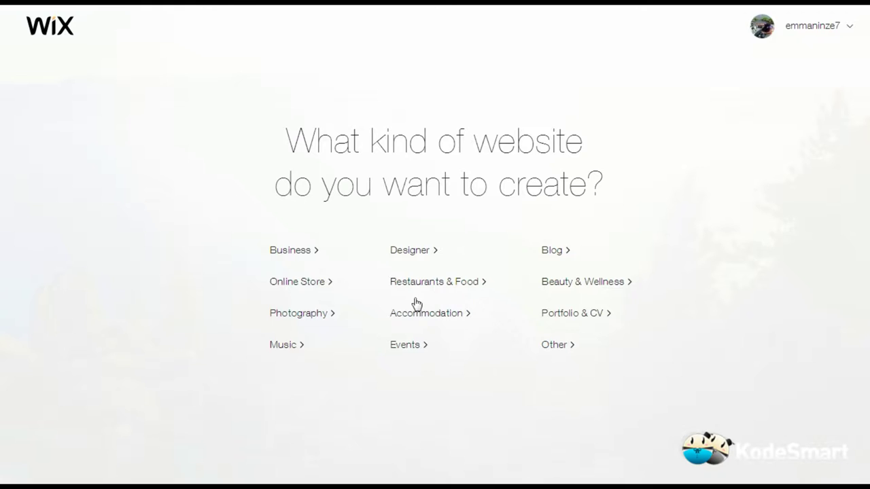
left_click(293, 252)
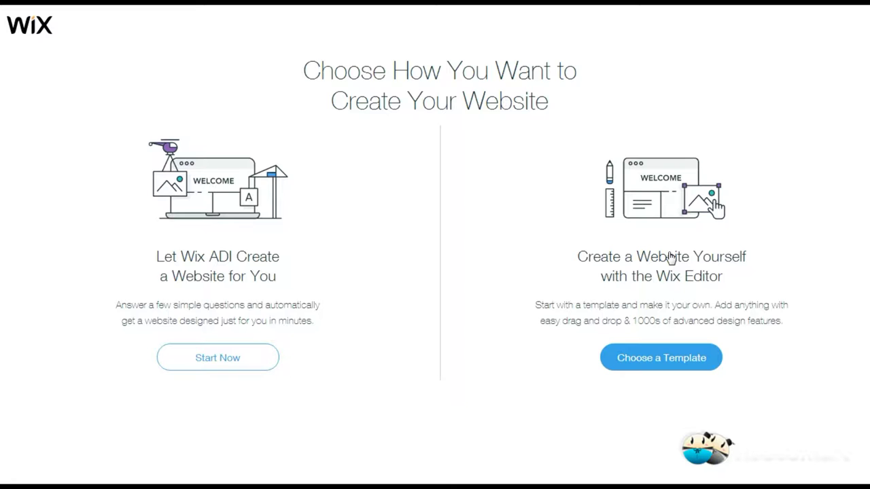
left_click(666, 184)
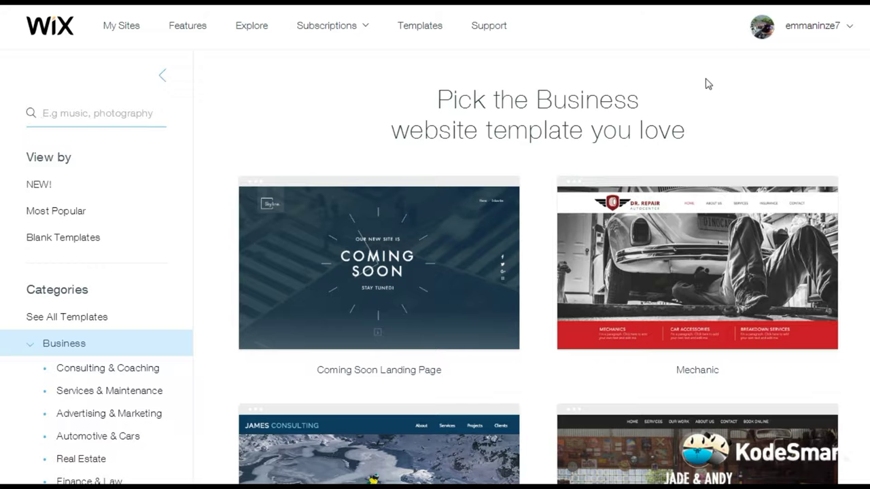
Step: Look through the available Business website templates
scroll(706, 84, "down", 9)
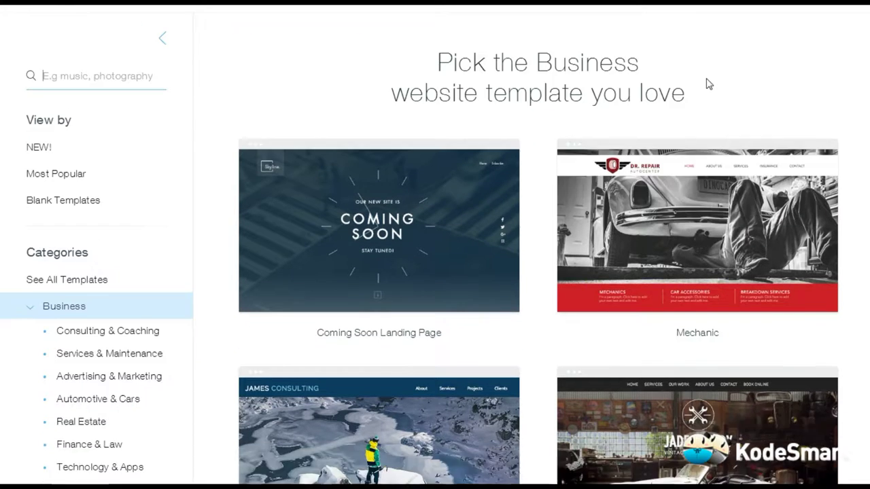
scroll(706, 83, "down", 12)
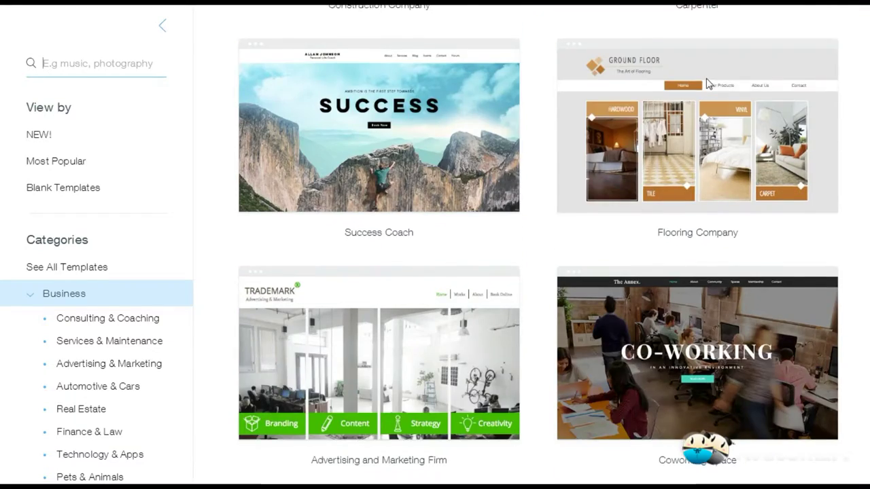
scroll(707, 83, "down", 2)
scroll(707, 84, "up", 5)
scroll(707, 83, "up", 12)
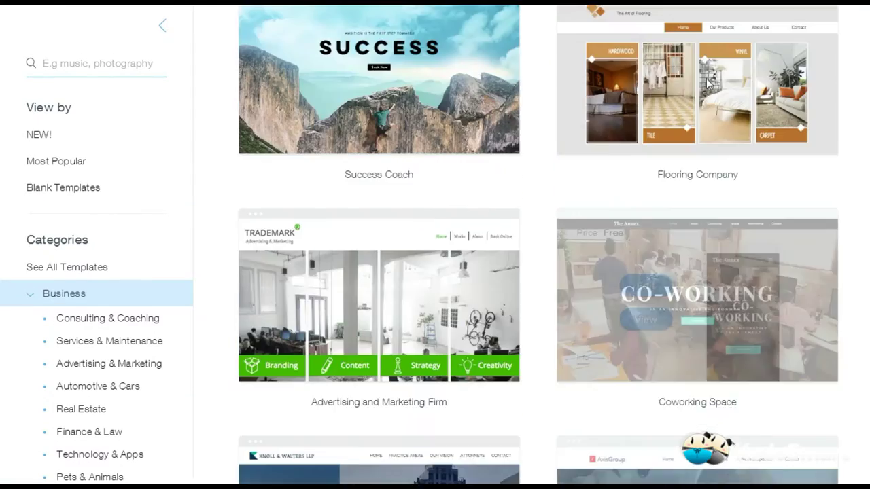
scroll(707, 84, "up", 6)
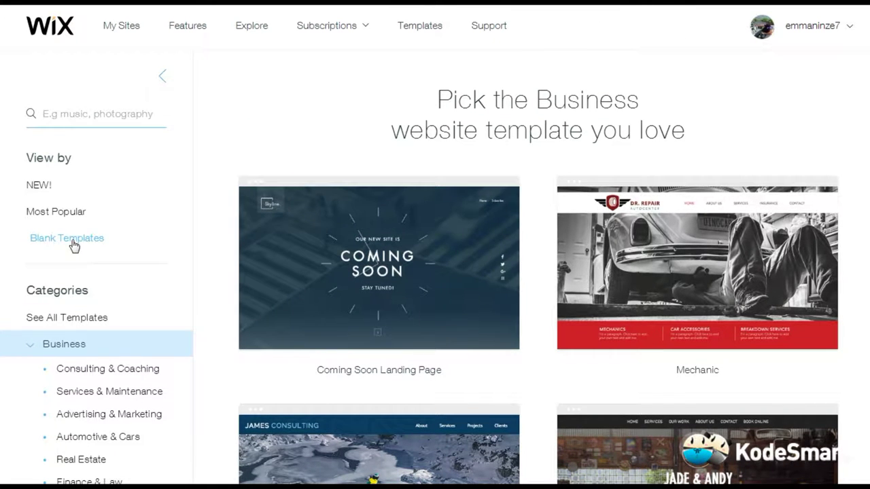
Step: Choose Start from Scratch among the blank templates for editing and dismiss the welcome window
left_click(73, 245)
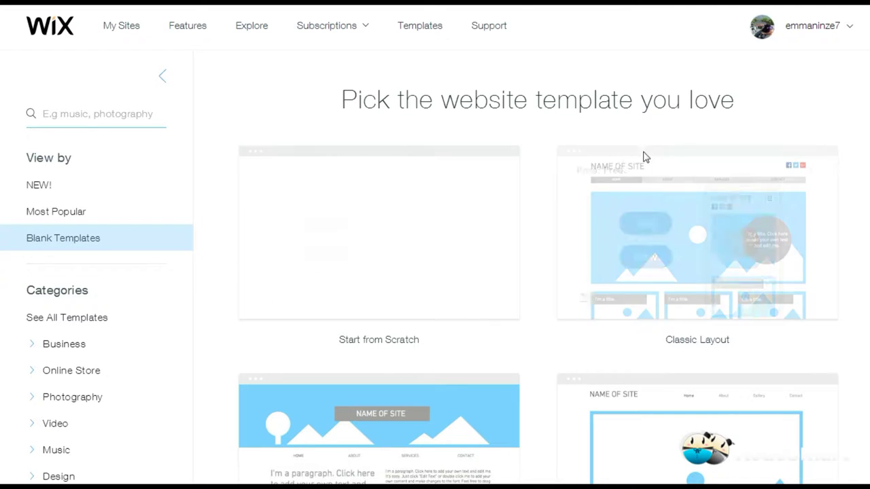
scroll(743, 104, "down", 6)
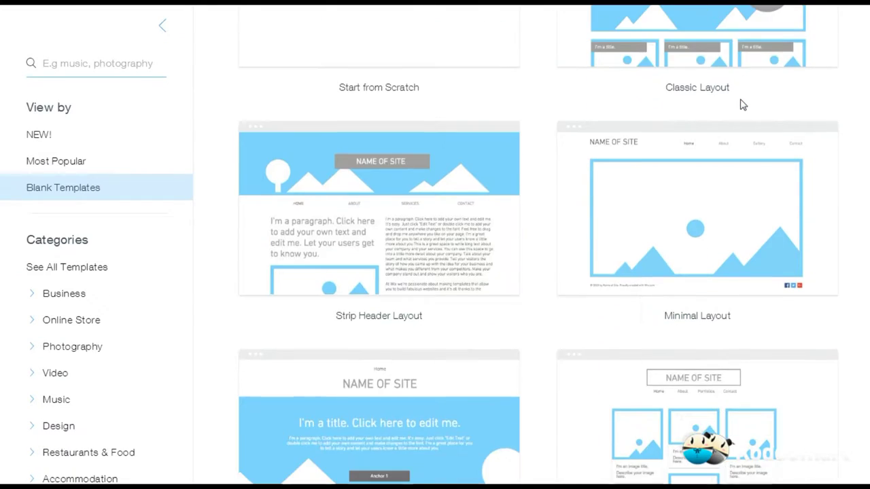
scroll(743, 104, "down", 7)
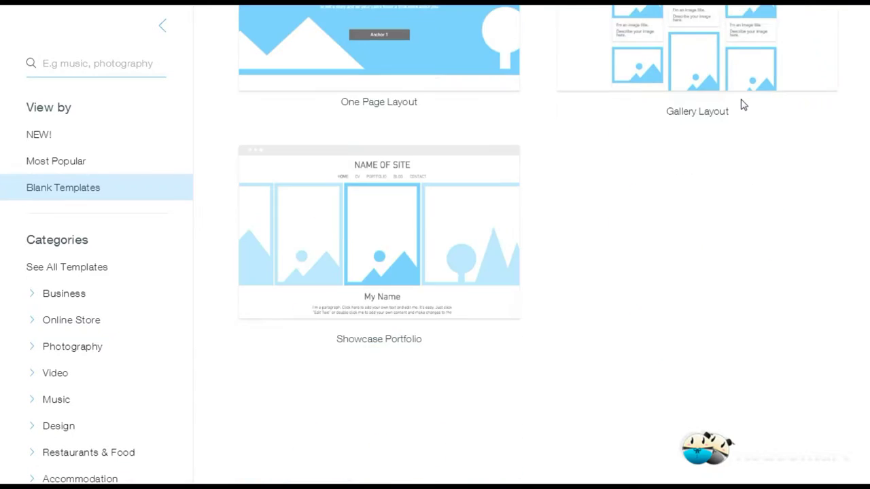
scroll(742, 104, "up", 10)
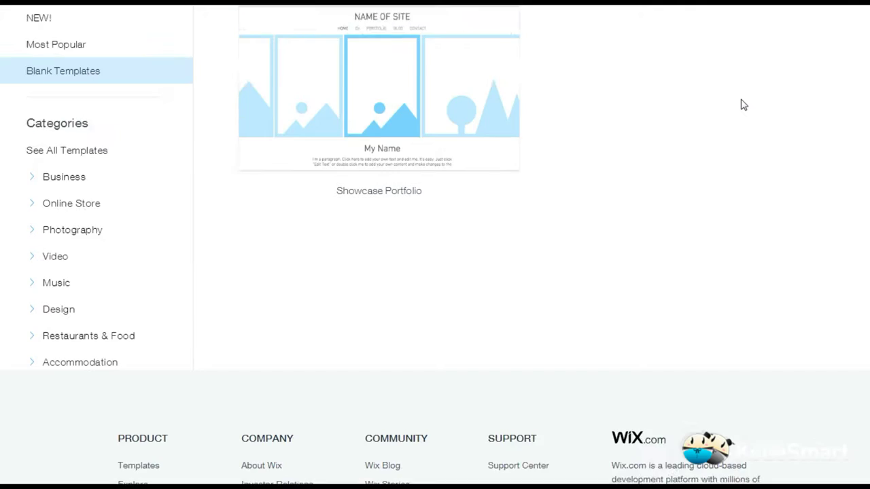
scroll(743, 104, "up", 5)
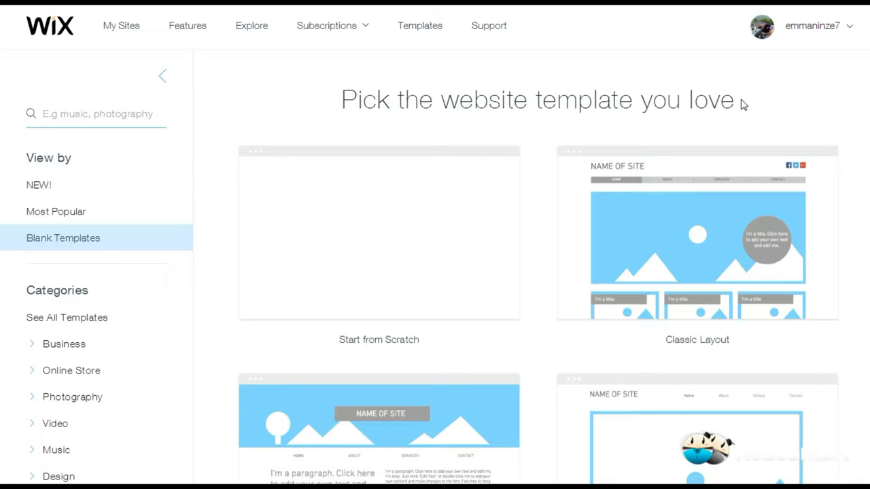
mouse_move(383, 279)
mouse_move(344, 278)
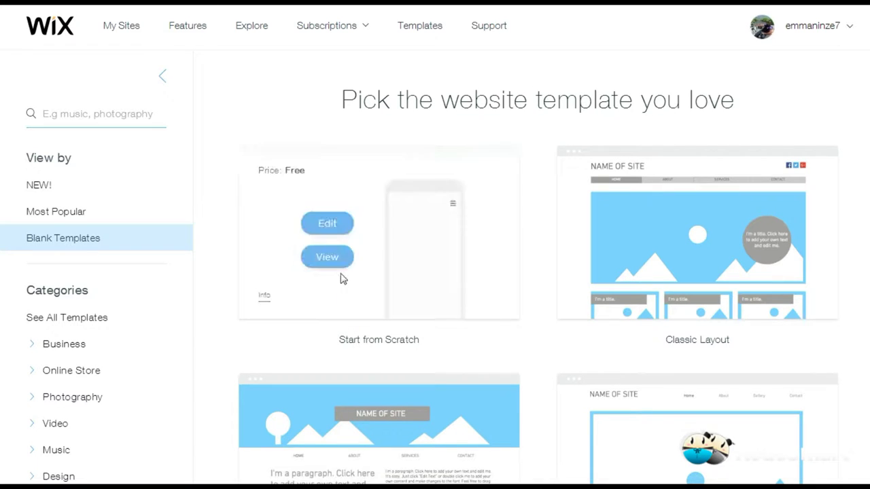
left_click(327, 225)
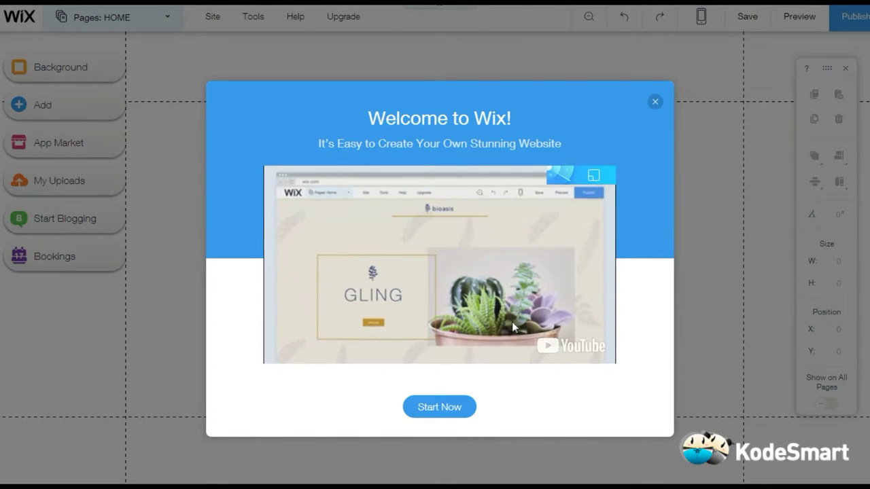
left_click(655, 102)
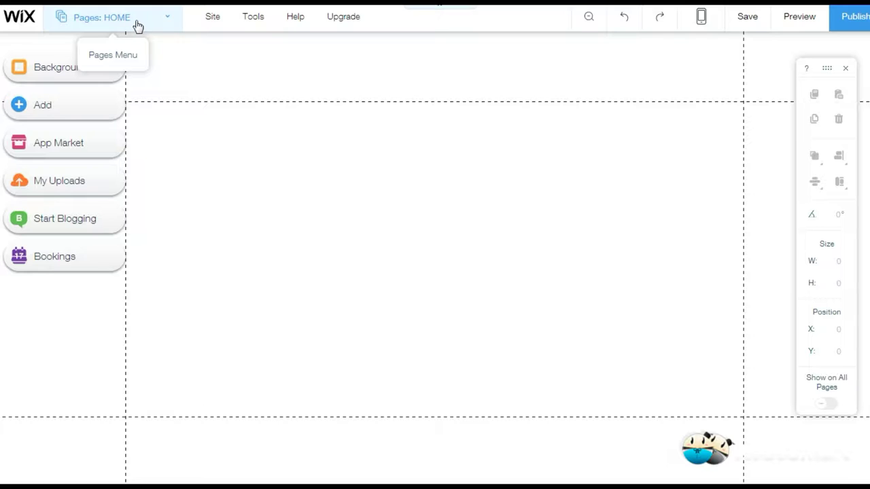
Step: View the HOME page's options in the site's page list and close the list
left_click(174, 25)
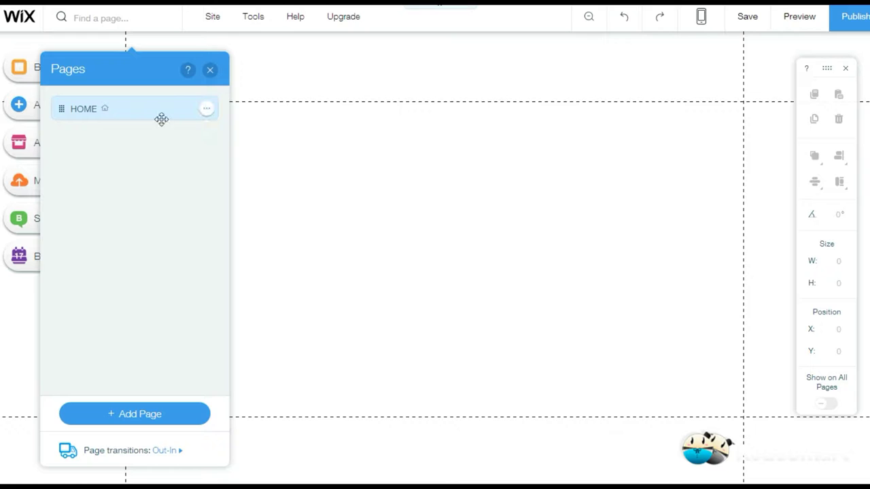
left_click(207, 114)
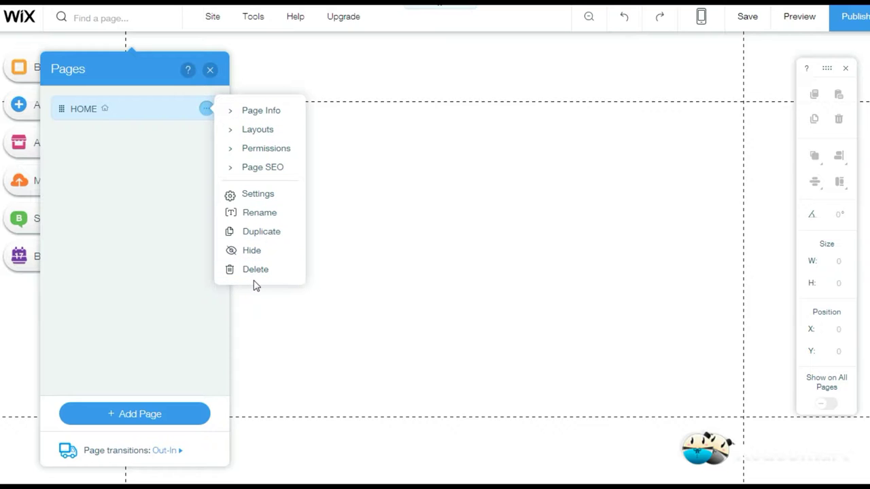
left_click(212, 72)
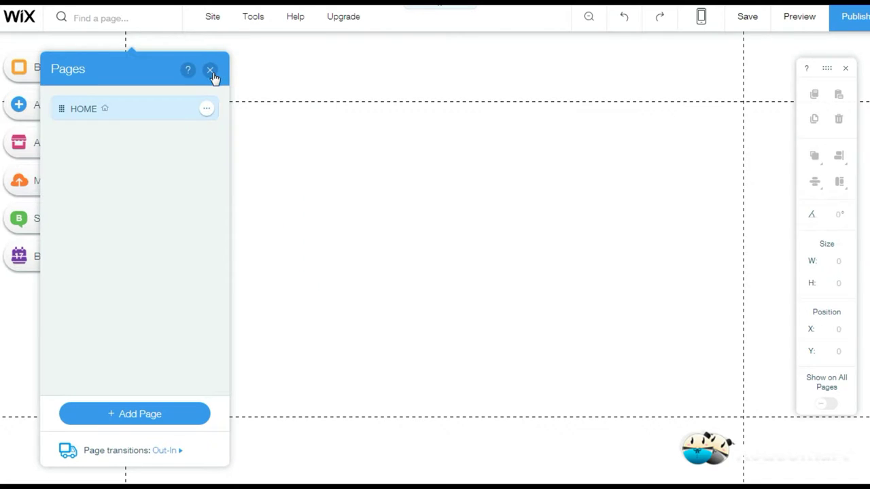
left_click(211, 71)
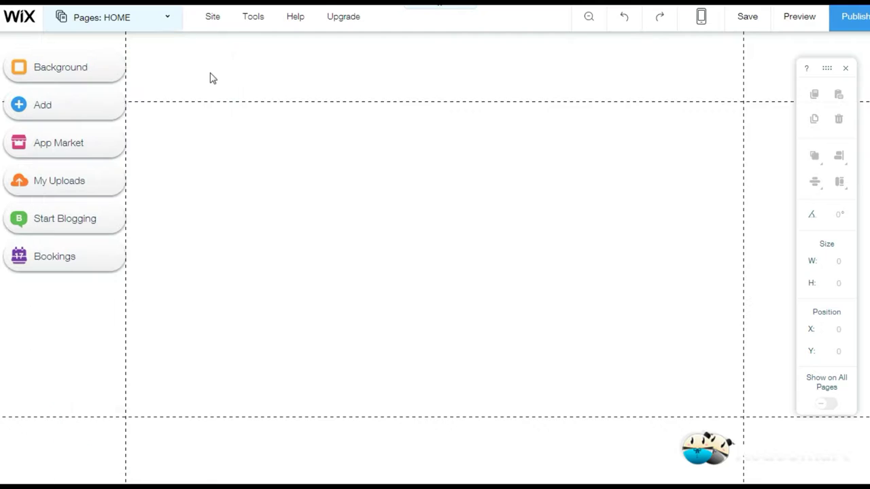
Step: Open the page background settings and examine the selected image and video backgrounds, previewing Electric Darkness
left_click(101, 73)
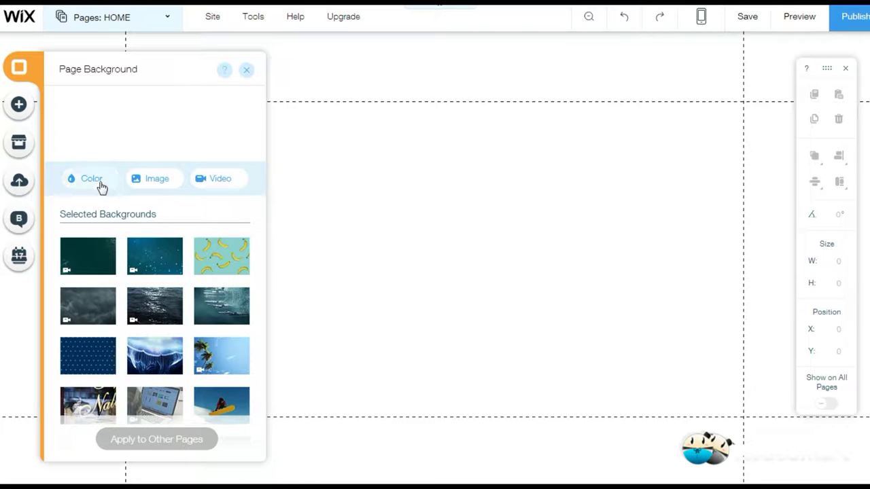
scroll(181, 208, "down", 2)
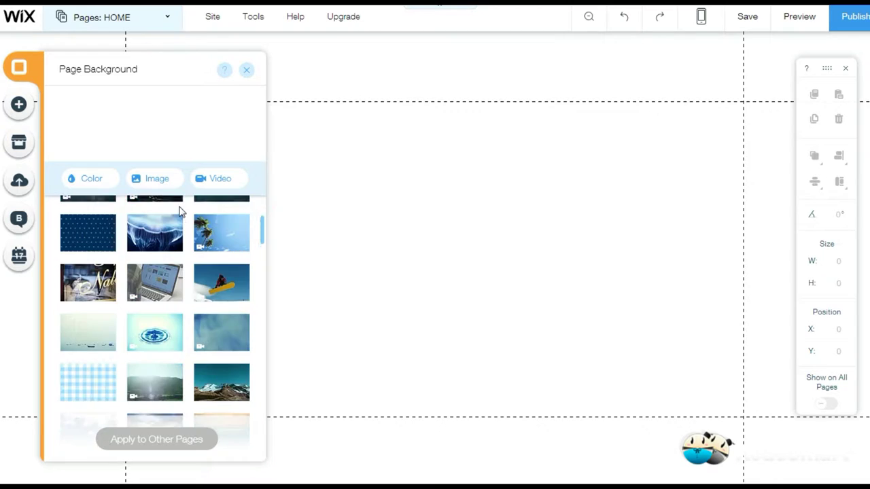
scroll(178, 219, "up", 2)
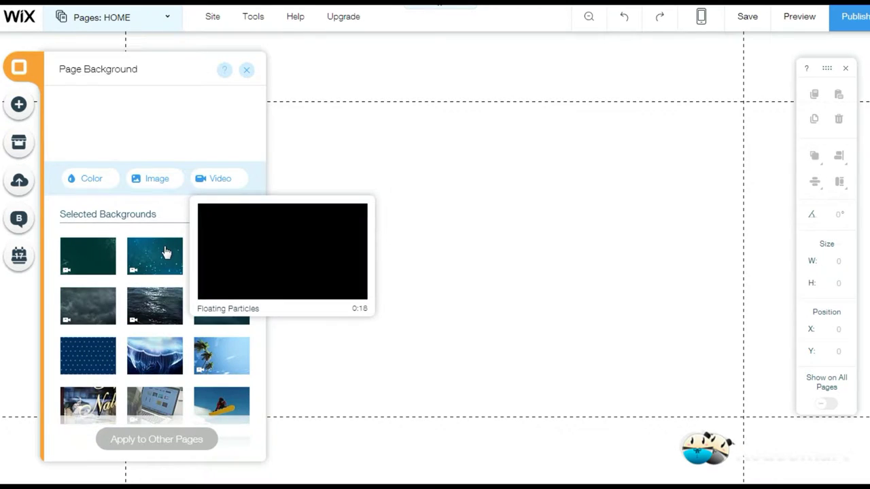
scroll(163, 251, "down", 2)
scroll(160, 255, "down", 8)
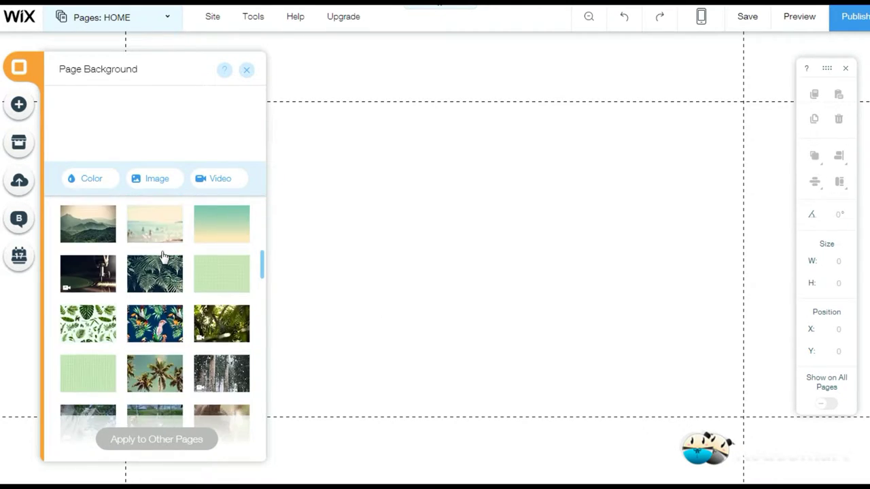
scroll(163, 255, "down", 10)
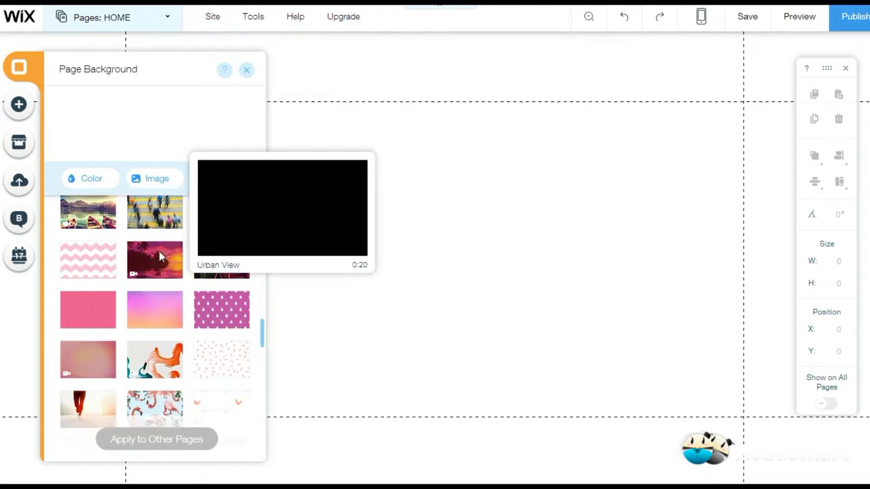
scroll(164, 255, "up", 10)
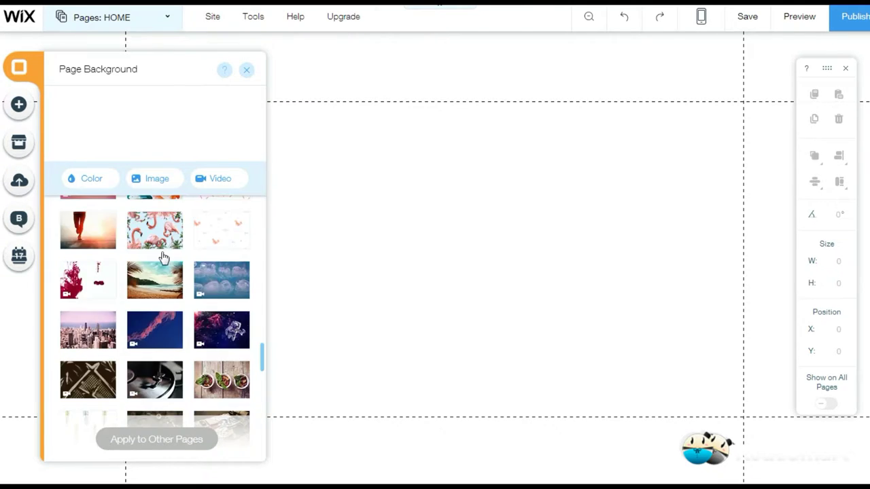
scroll(163, 255, "up", 10)
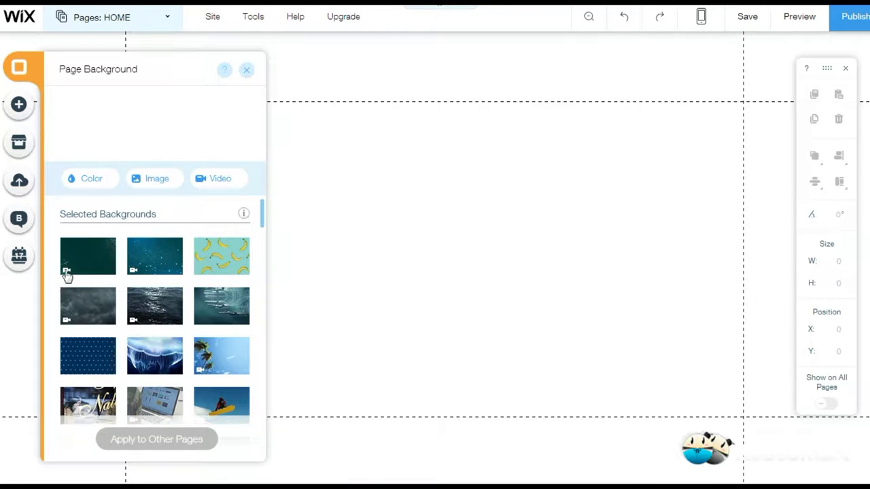
mouse_move(67, 273)
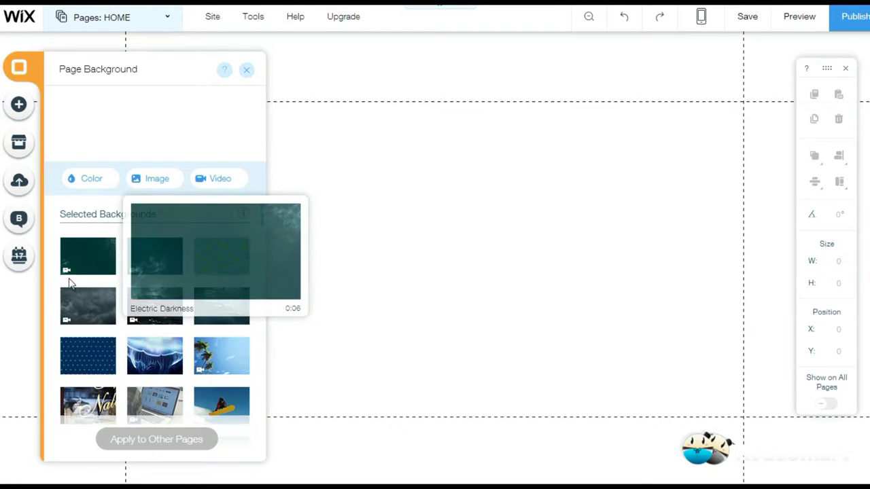
mouse_move(213, 270)
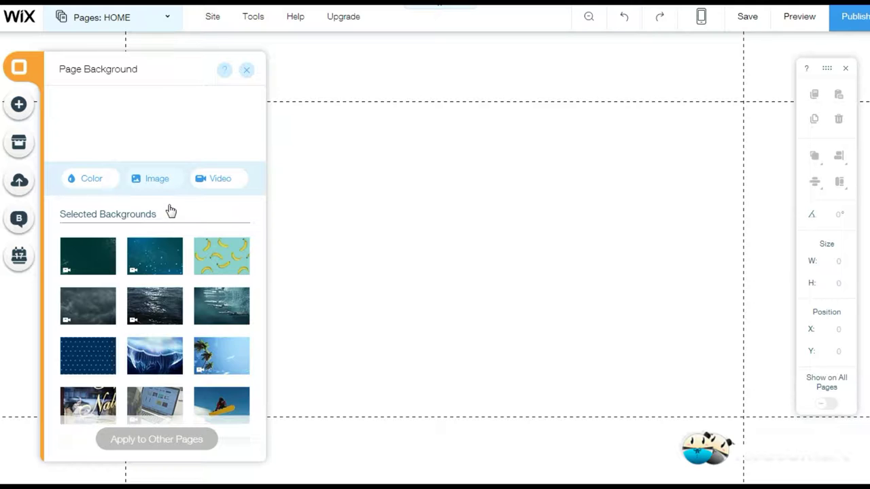
Step: Upload the career woman picture from the Pictures library to the site's images as a background choice
left_click(167, 195)
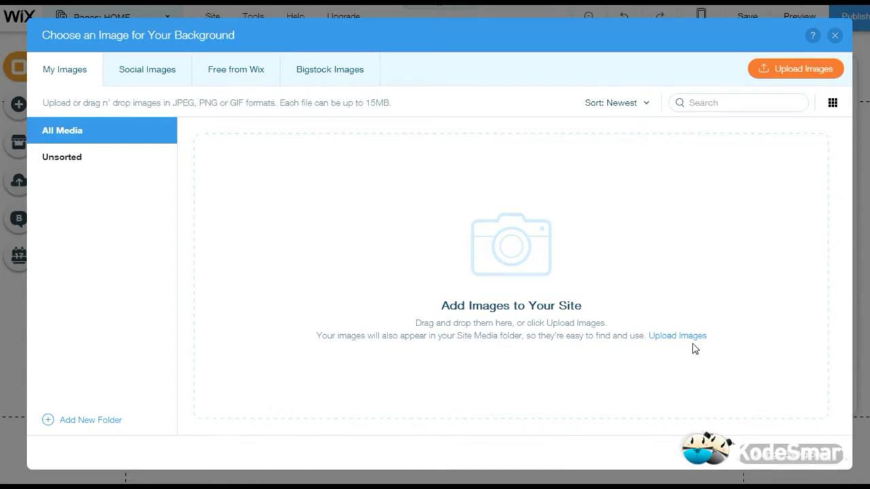
left_click(651, 336)
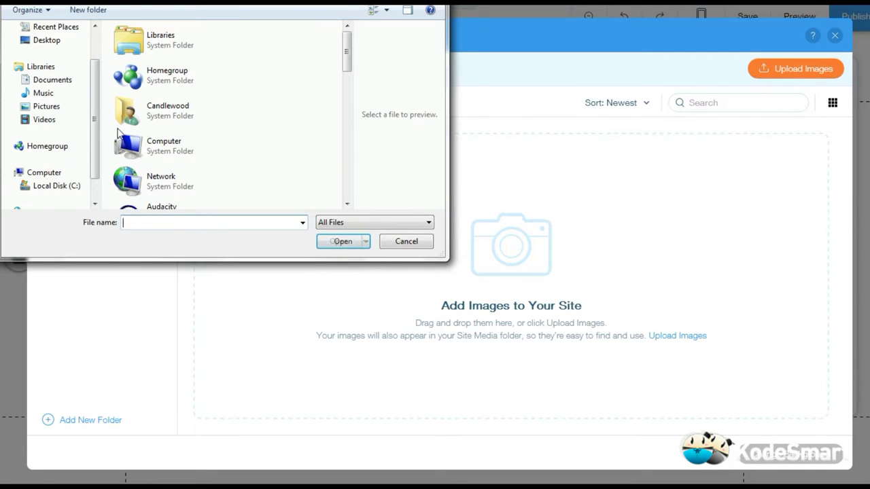
left_click(48, 107)
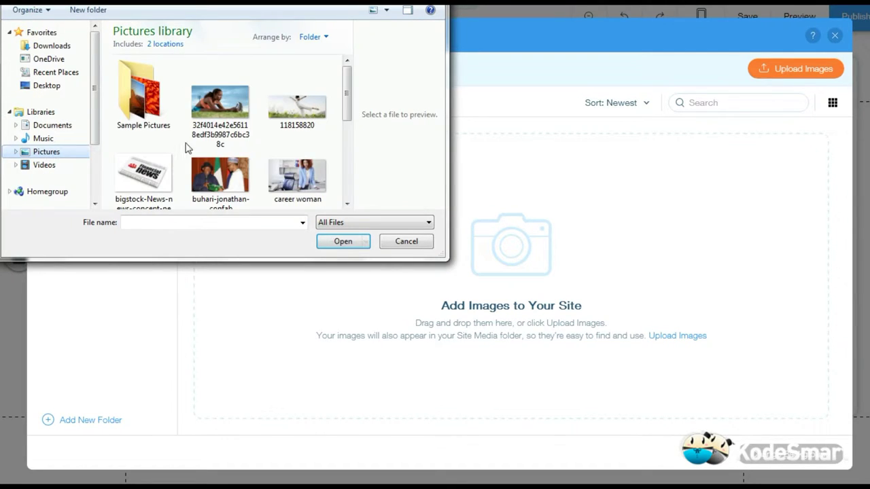
scroll(235, 146, "down", 3)
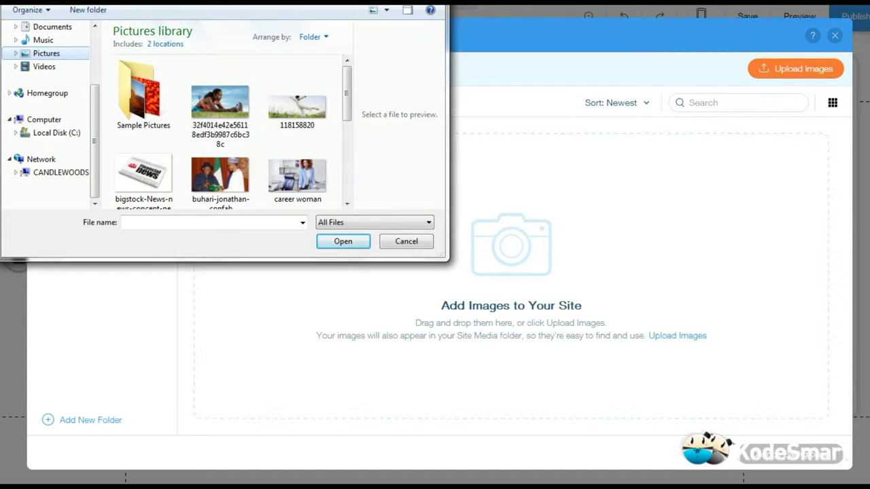
left_click(311, 174)
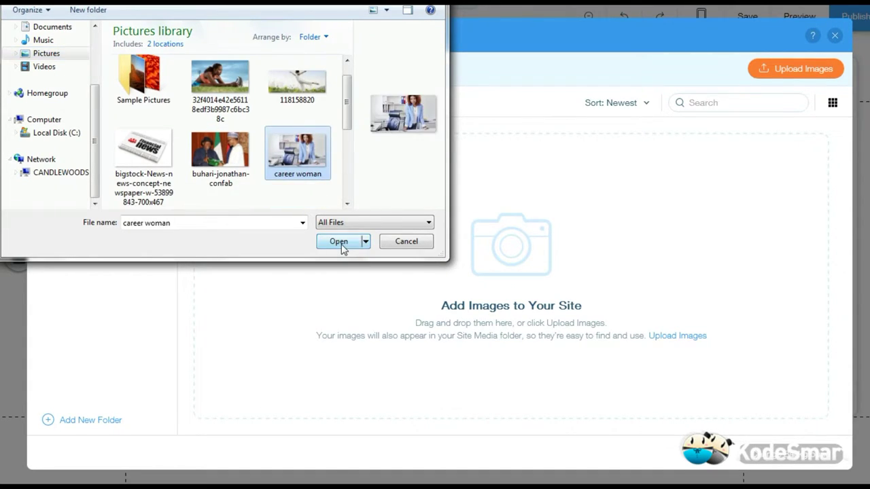
left_click(340, 245)
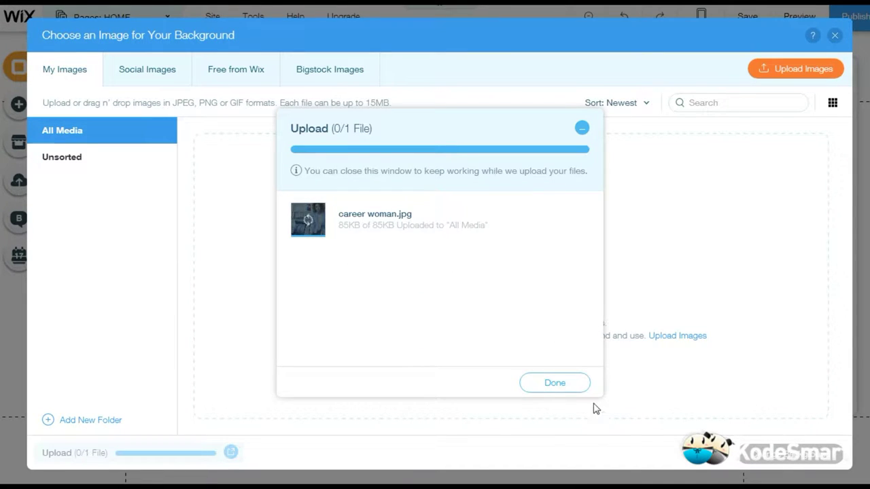
left_click(560, 371)
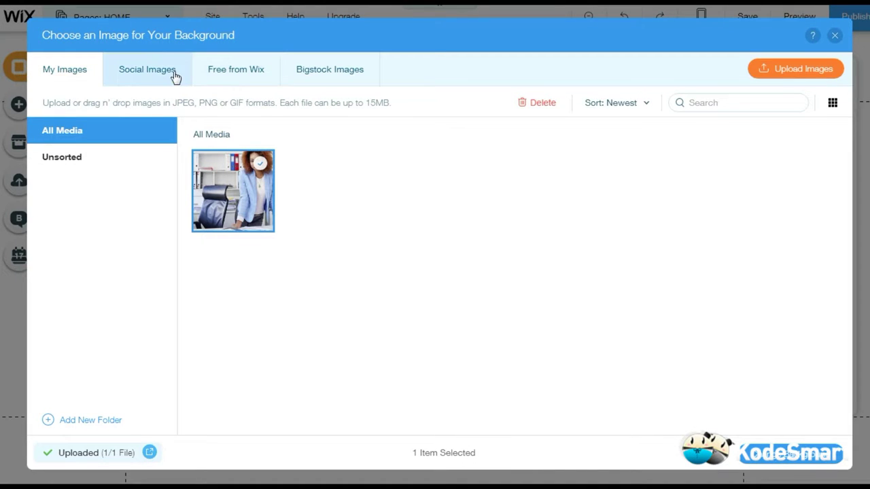
Step: Look through the free Wix, Bigstock and social image sources for backgrounds and close the image chooser
left_click(216, 72)
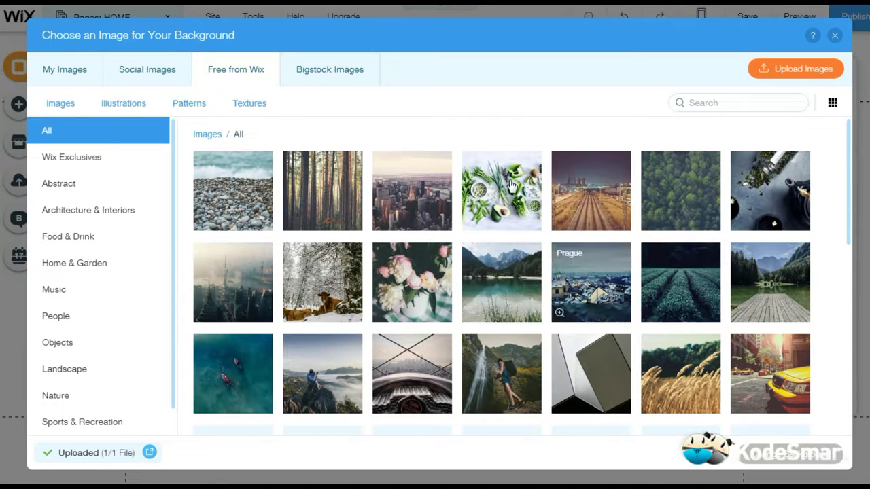
left_click(315, 72)
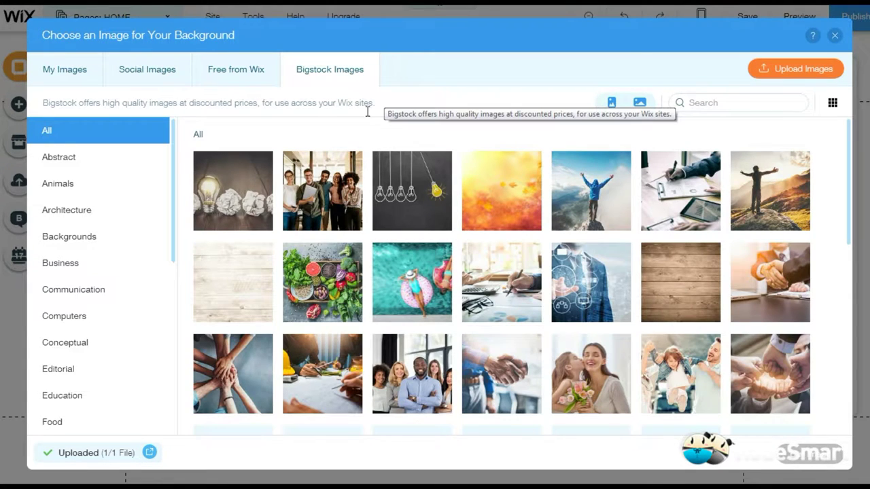
left_click(157, 71)
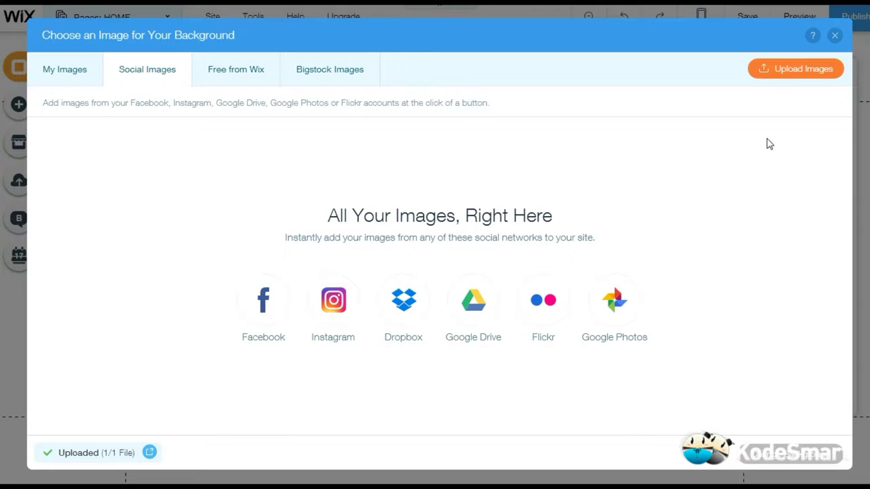
left_click(835, 36)
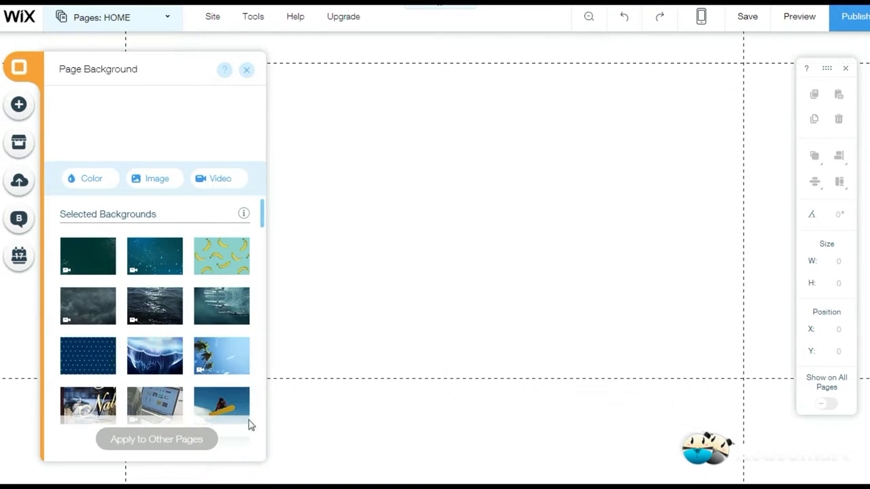
Step: Try the Swaying Palms video as the HOME page's background
mouse_move(224, 372)
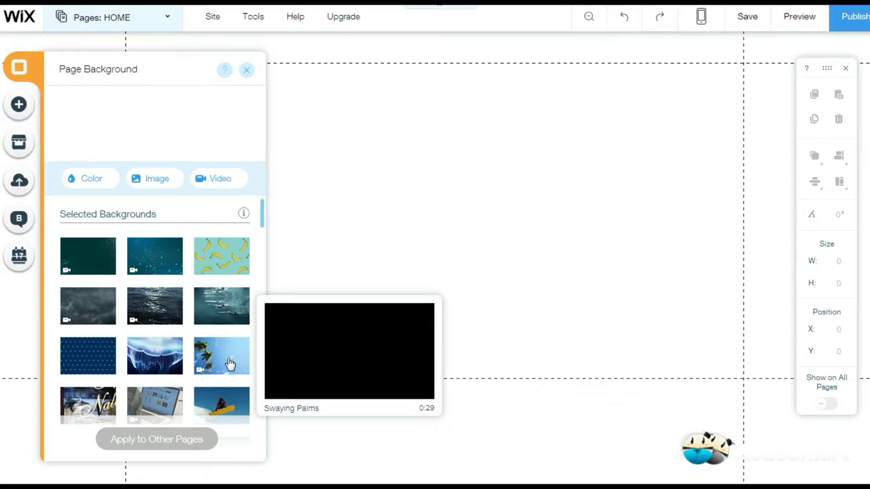
left_click(229, 363)
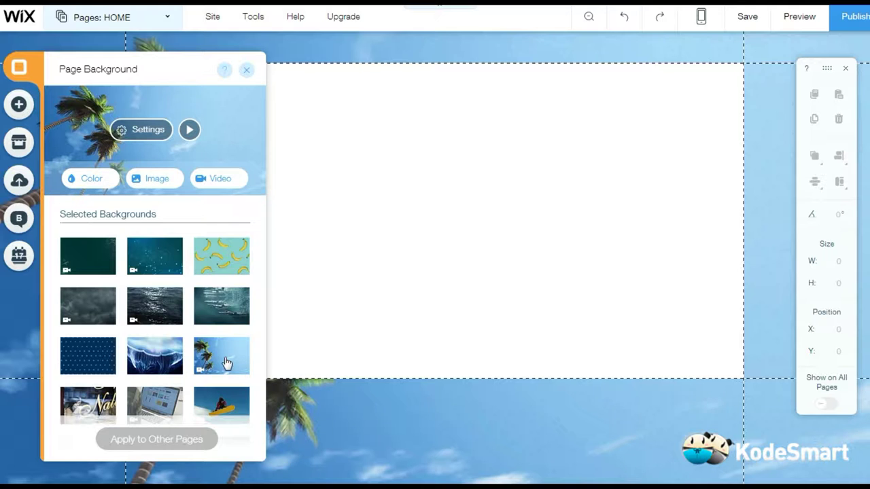
Step: Set the HOME page's background to the Mountain Landscape image and close the background settings
scroll(224, 364, "down", 3)
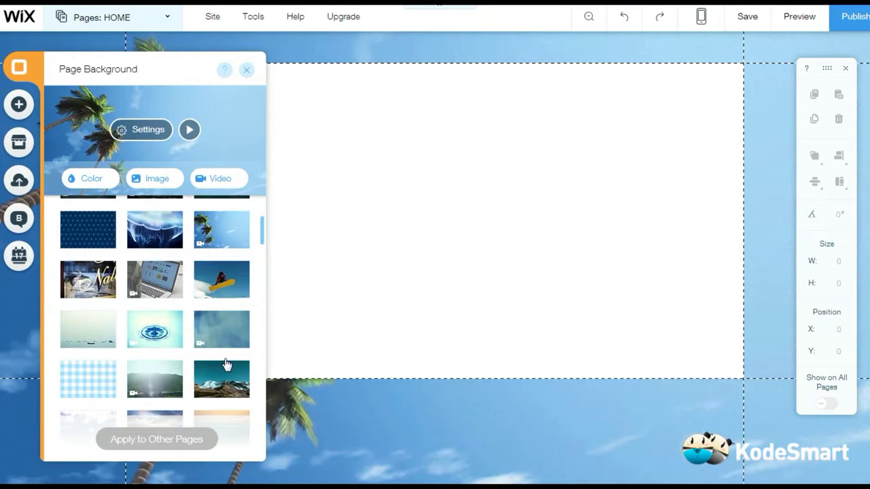
scroll(225, 364, "down", 2)
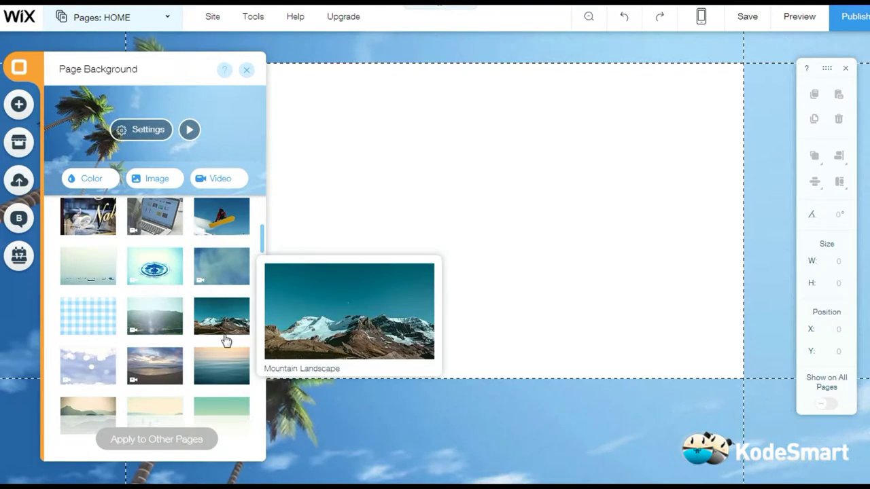
left_click(226, 339)
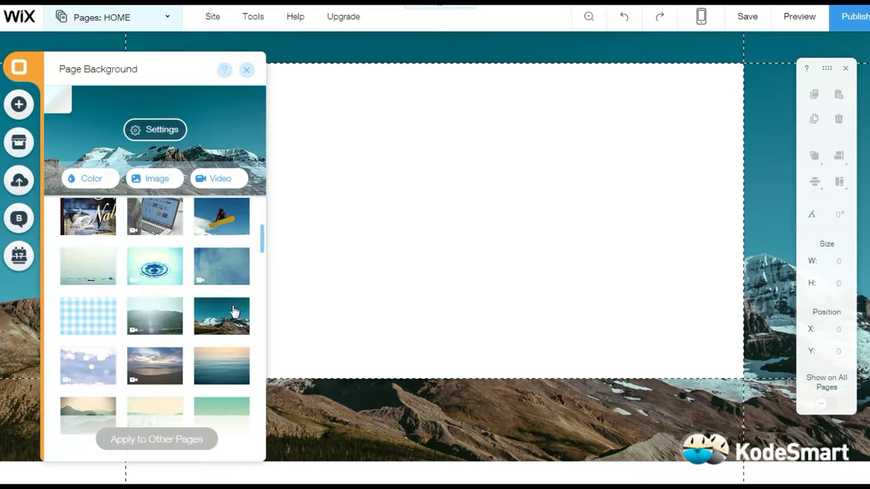
mouse_move(252, 332)
scroll(468, 159, "up", 1)
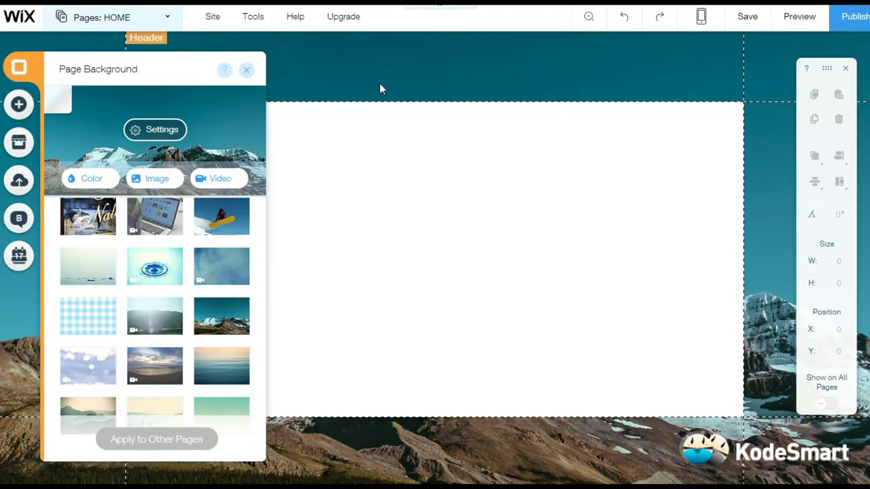
left_click(322, 78)
left_click(247, 70)
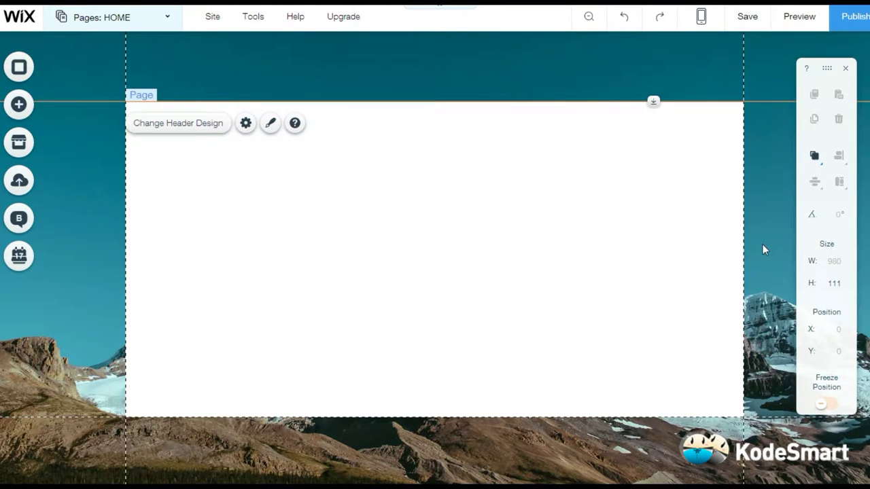
Step: Select the white page area and the header in turn to examine the options each one offers
left_click(342, 193)
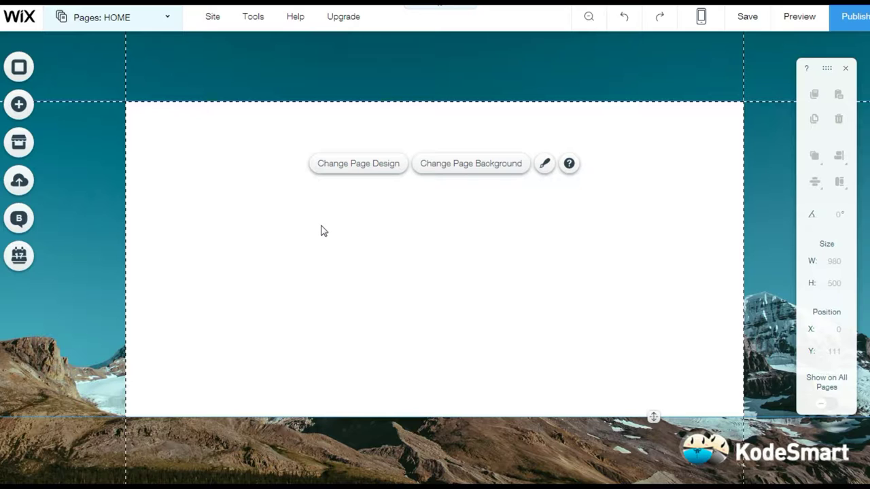
left_click(222, 181)
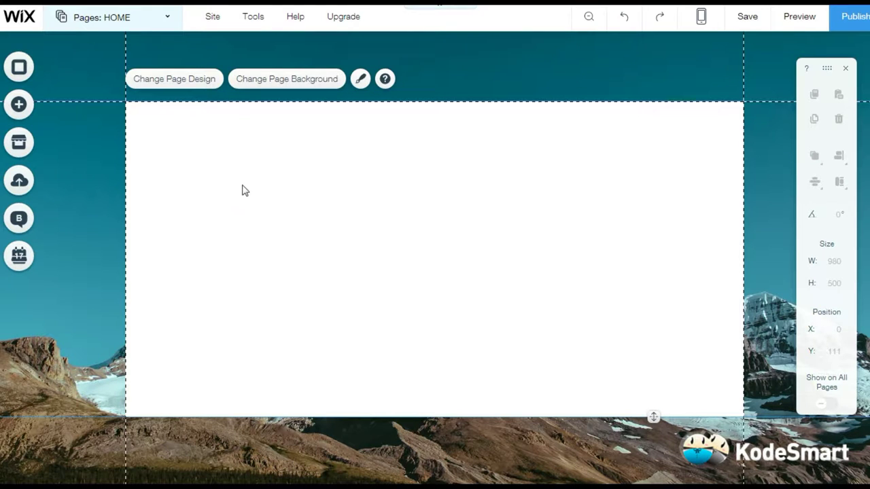
left_click(510, 76)
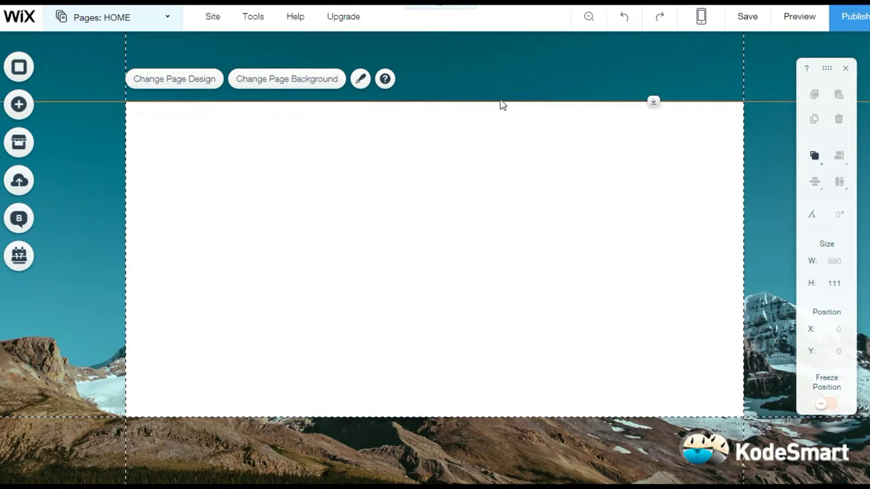
Step: Change the page area's design to the themed No Color option and close the design settings
left_click(436, 265)
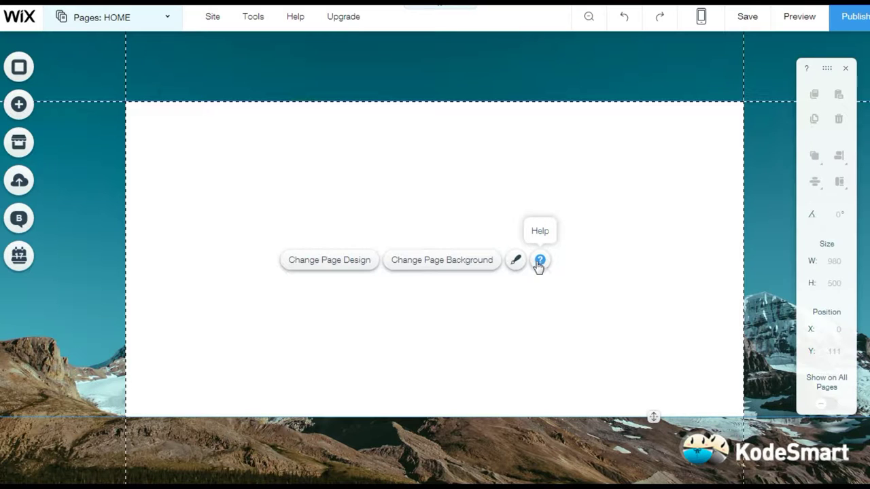
left_click(341, 266)
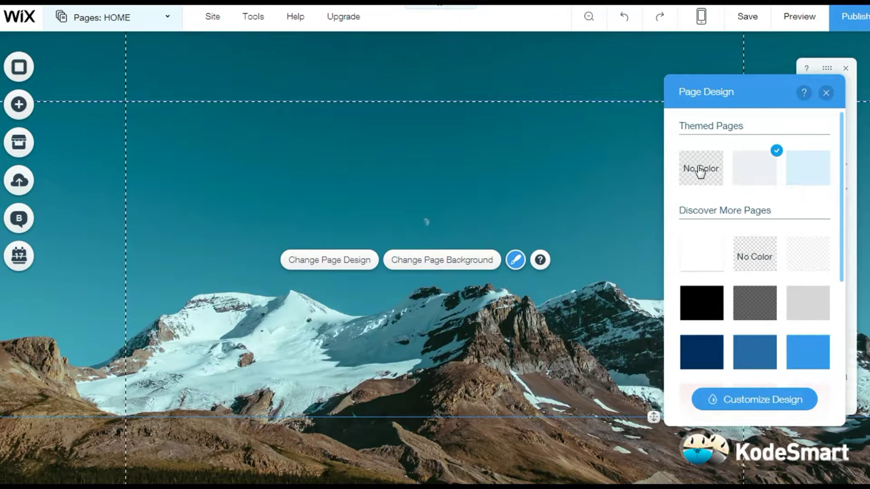
left_click(699, 172)
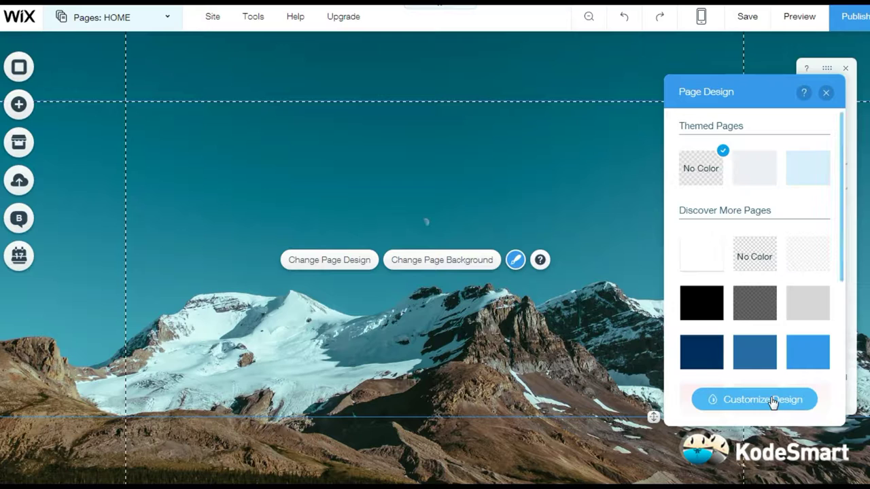
left_click(825, 94)
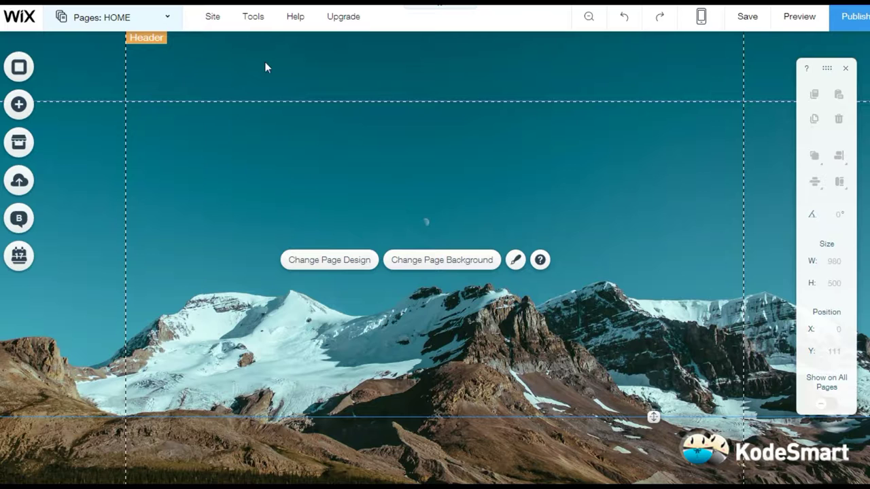
Step: Select the header and look through the categories of elements to add, including text, galleries, images and music
left_click(328, 72)
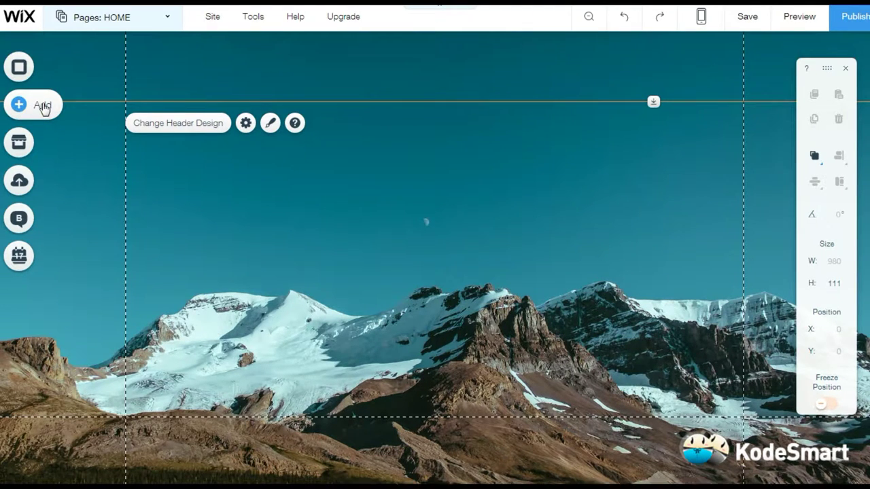
left_click(52, 110)
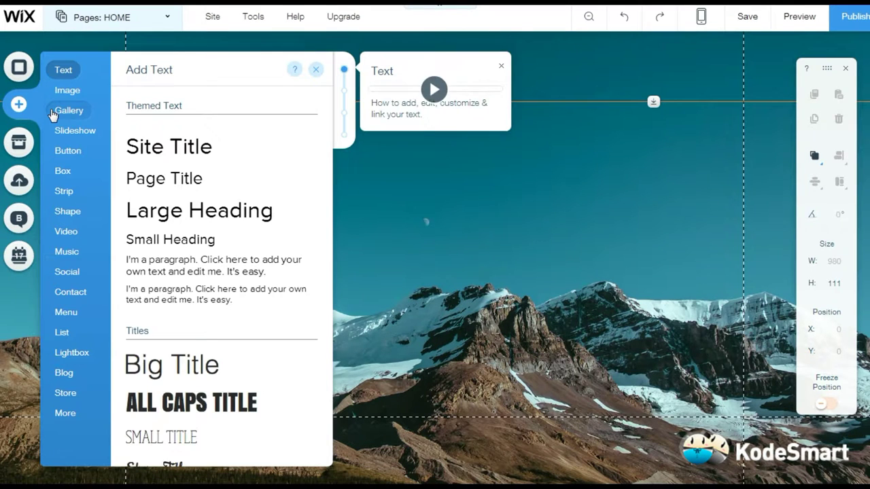
left_click(58, 112)
left_click(66, 90)
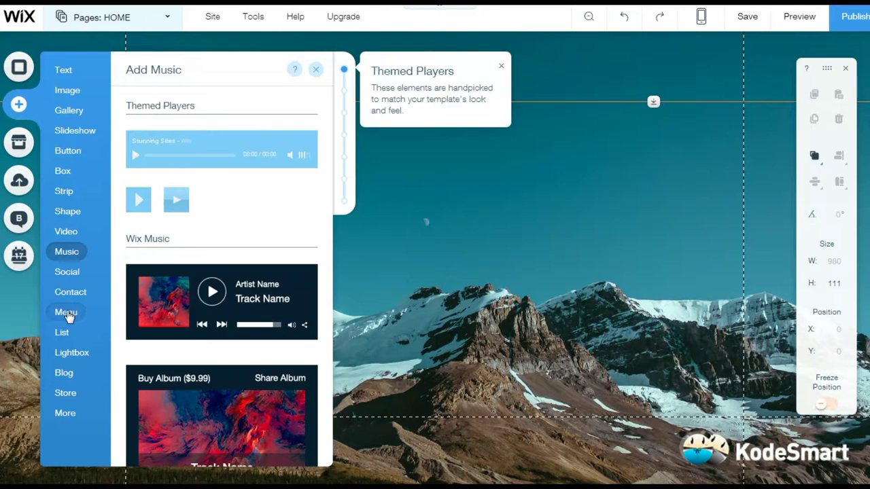
Step: Examine the themed, horizontal and vertical menu designs available to add to the site
left_click(68, 314)
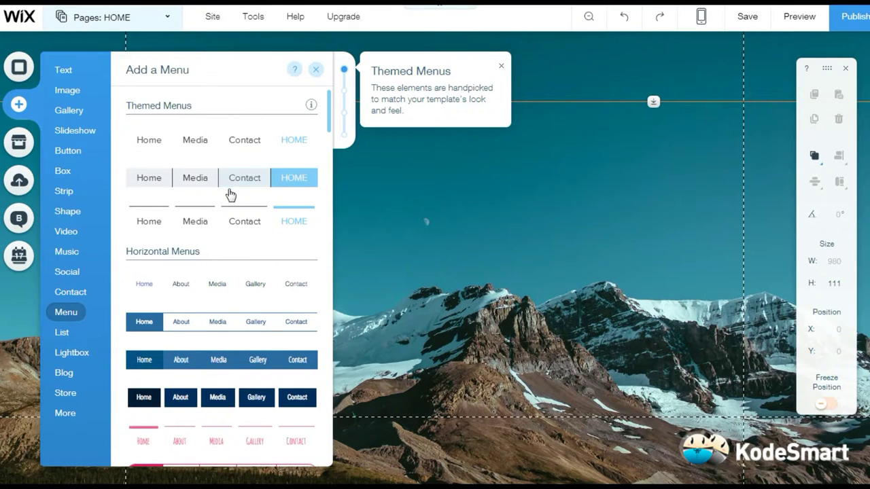
scroll(230, 195, "down", 4)
scroll(230, 202, "down", 10)
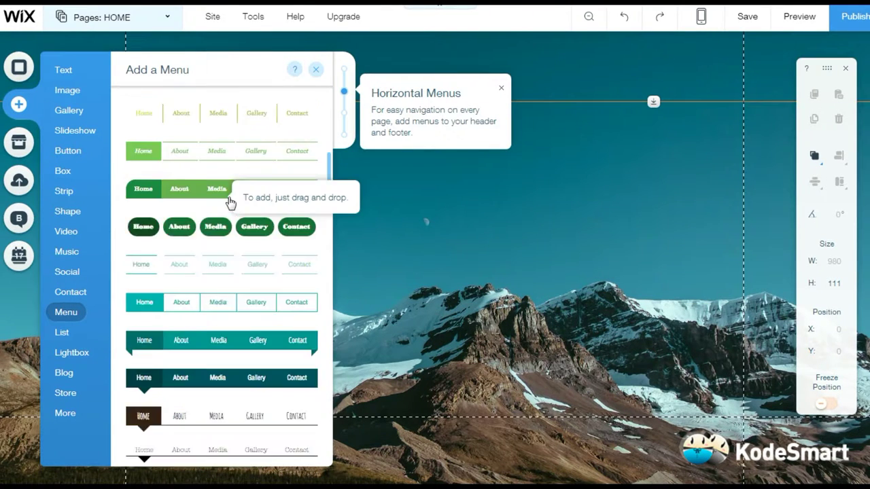
scroll(229, 202, "down", 4)
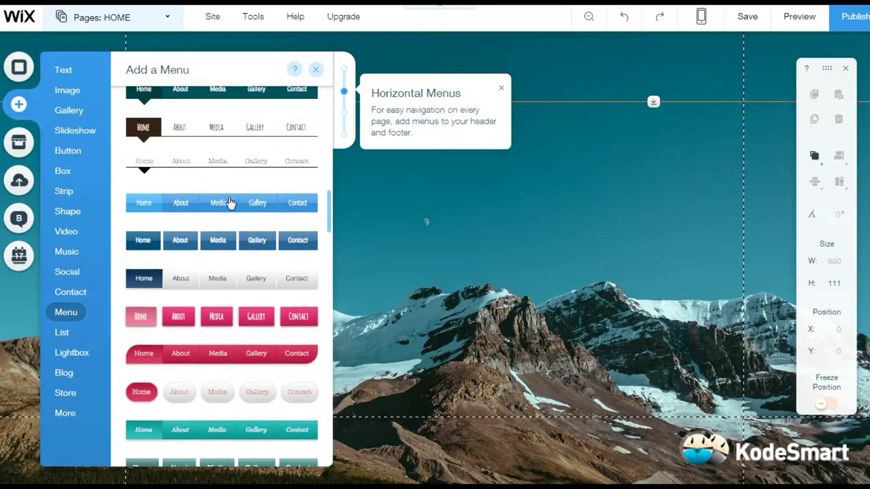
scroll(230, 201, "down", 3)
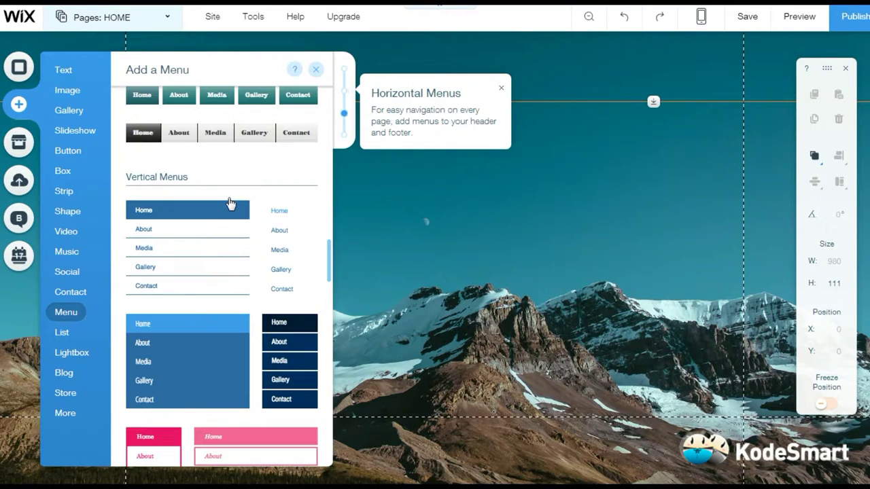
scroll(230, 202, "up", 8)
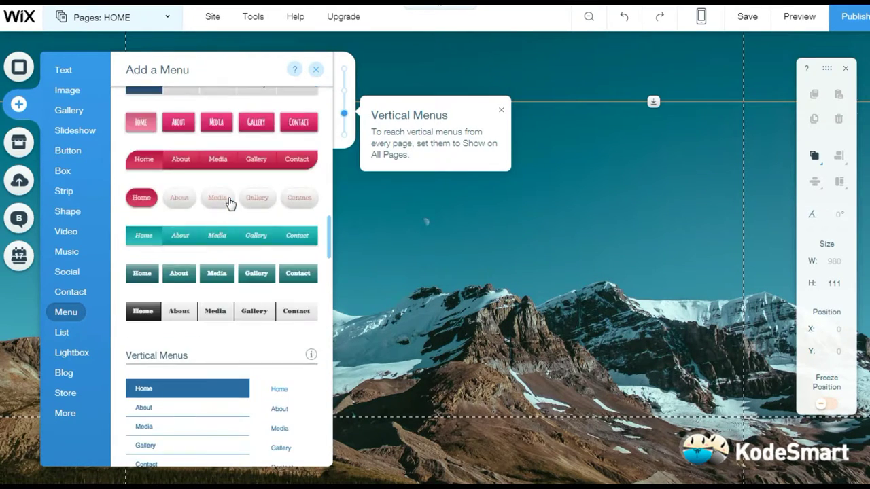
scroll(229, 202, "up", 8)
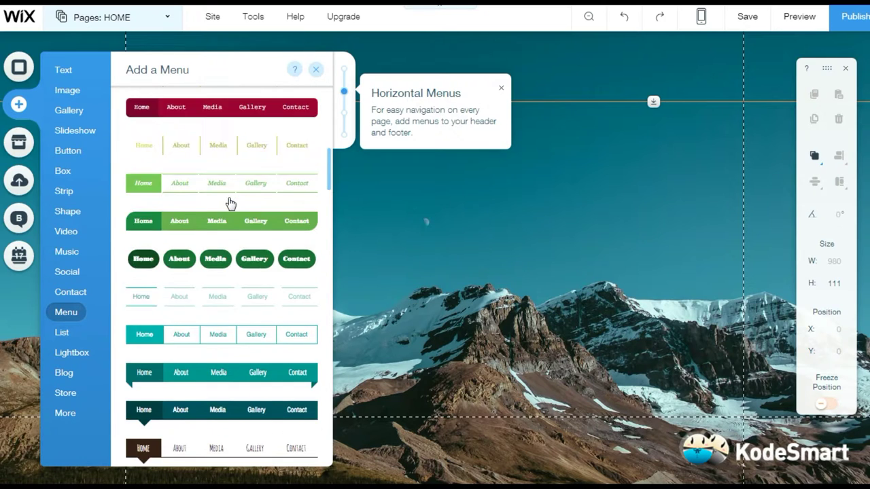
scroll(230, 202, "up", 1)
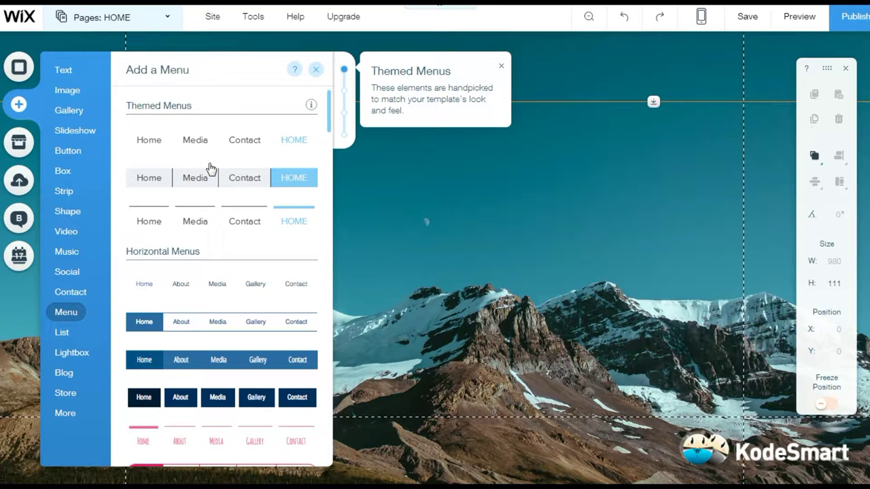
Step: Look through the horizontal, vertical and anchor menu designs down to the end of the collection and back to the themed ones
scroll(194, 258, "down", 4)
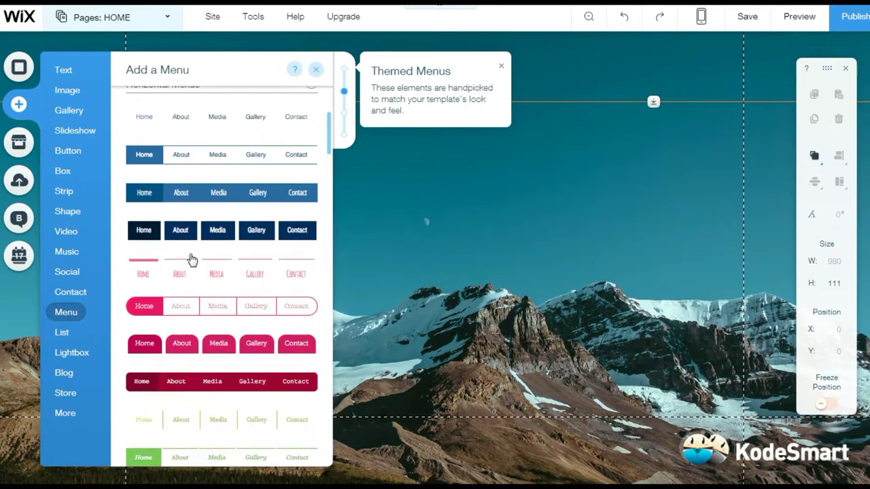
scroll(191, 259, "down", 10)
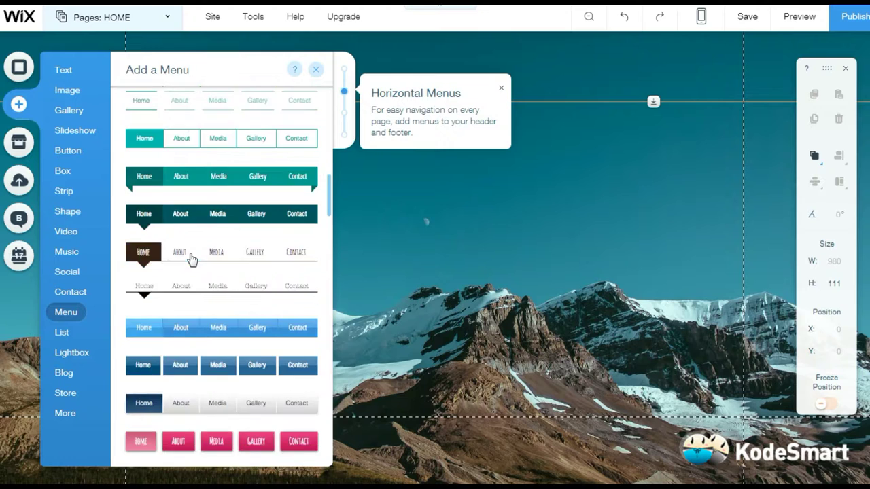
scroll(192, 259, "down", 6)
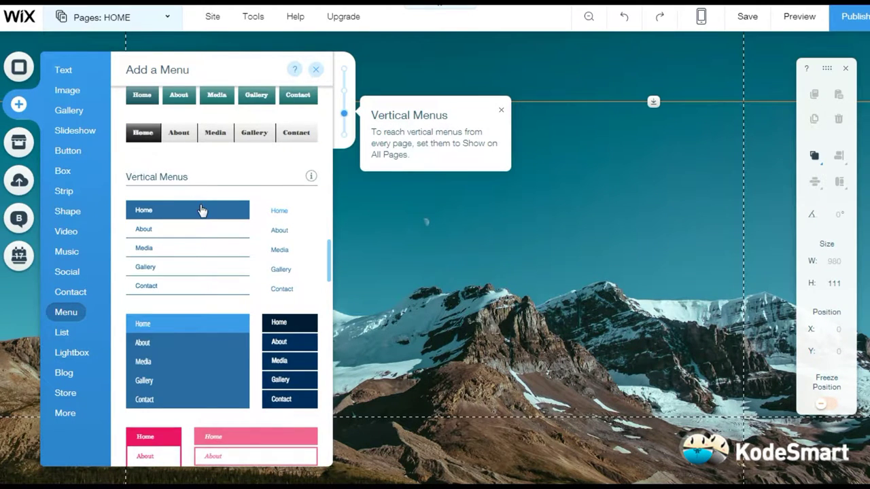
scroll(201, 210, "down", 8)
scroll(201, 211, "down", 8)
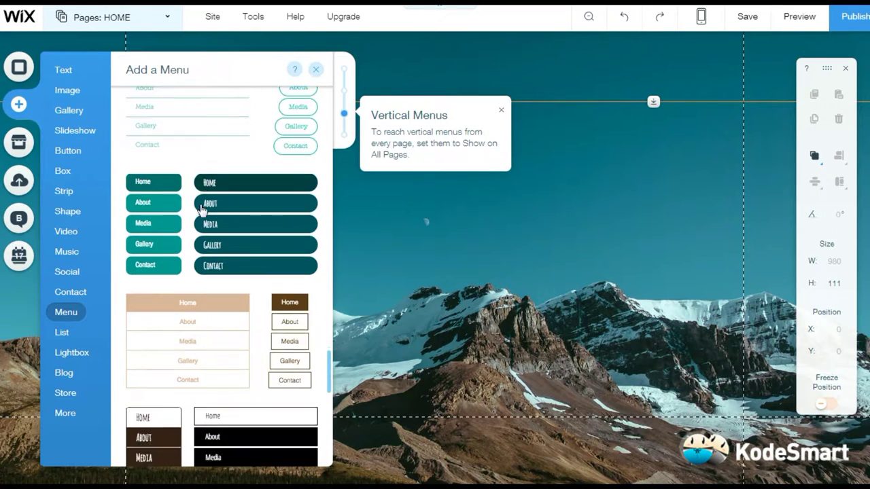
scroll(202, 211, "down", 5)
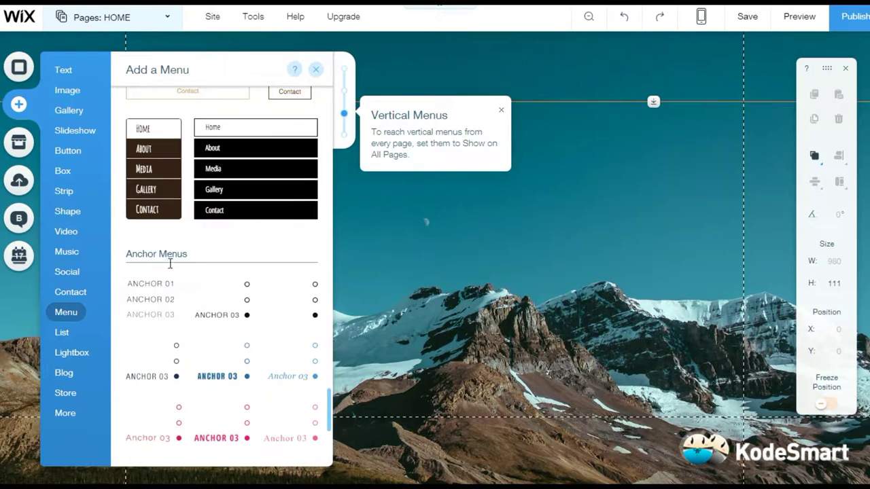
scroll(176, 262, "down", 2)
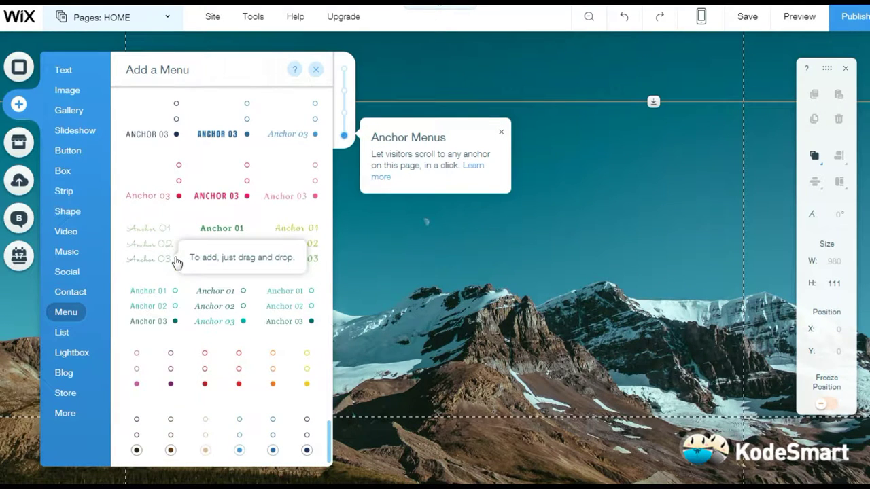
scroll(176, 263, "up", 10)
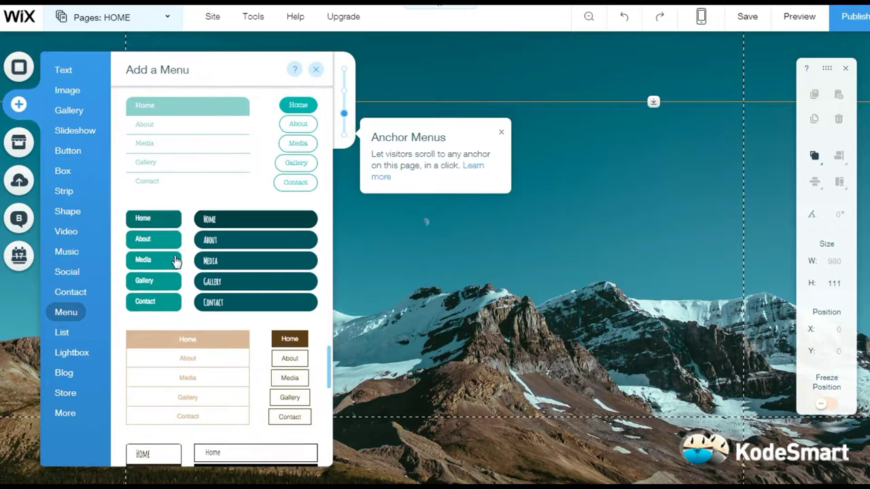
scroll(174, 261, "up", 15)
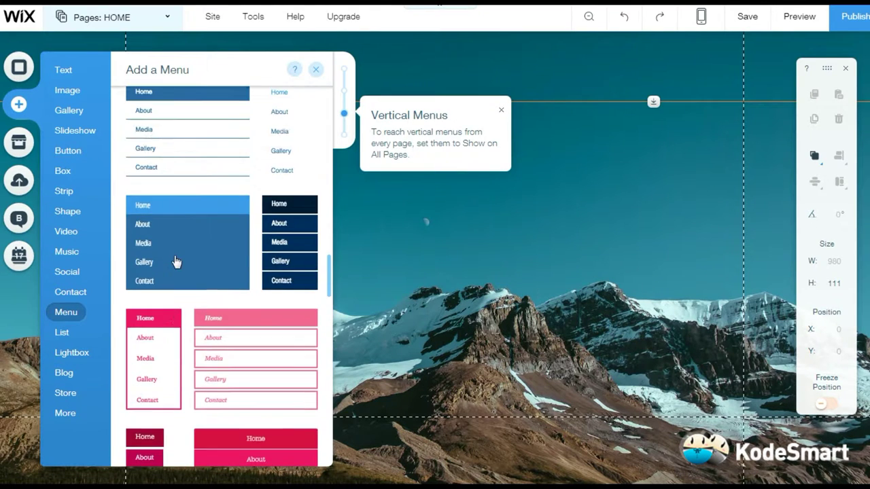
scroll(175, 261, "up", 8)
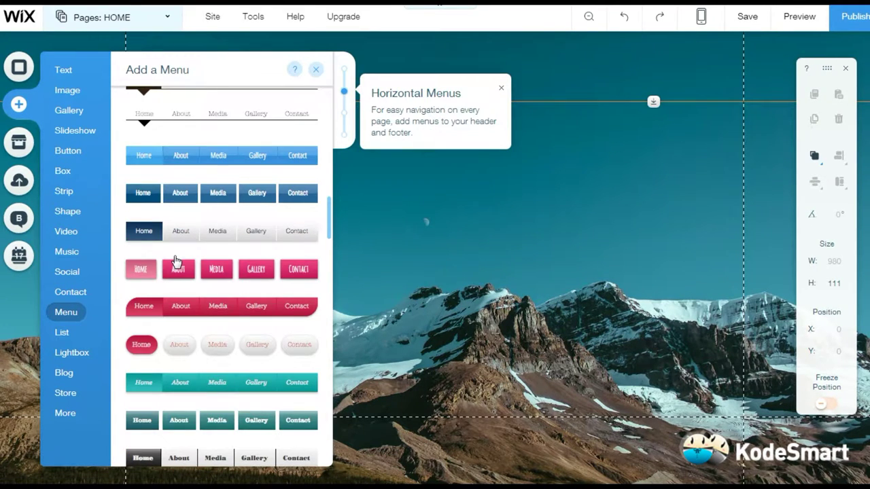
scroll(203, 350, "up", 6)
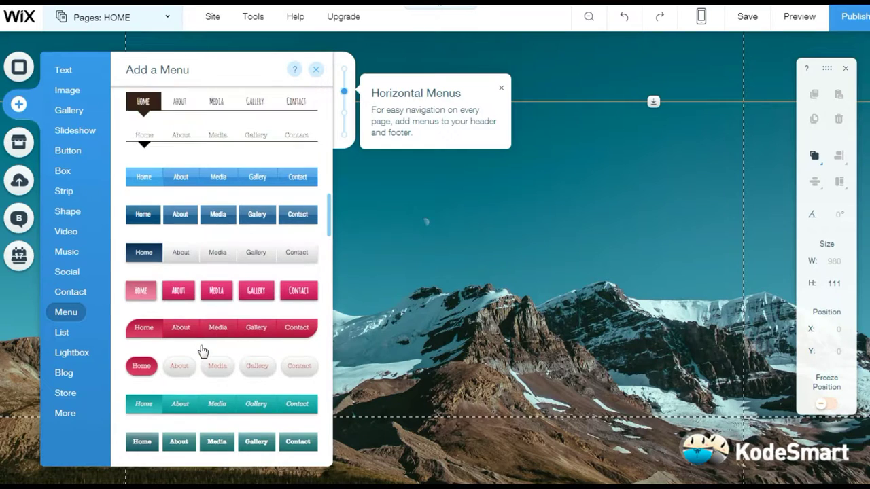
scroll(202, 350, "up", 6)
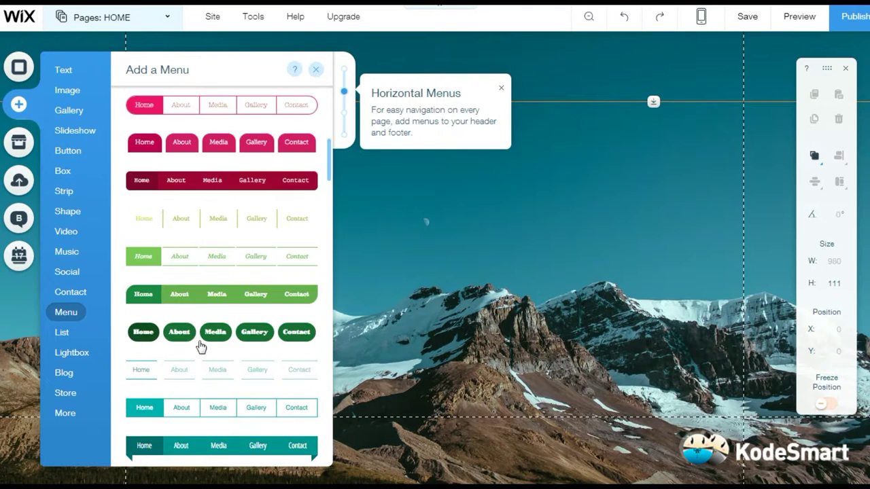
scroll(196, 365, "up", 4)
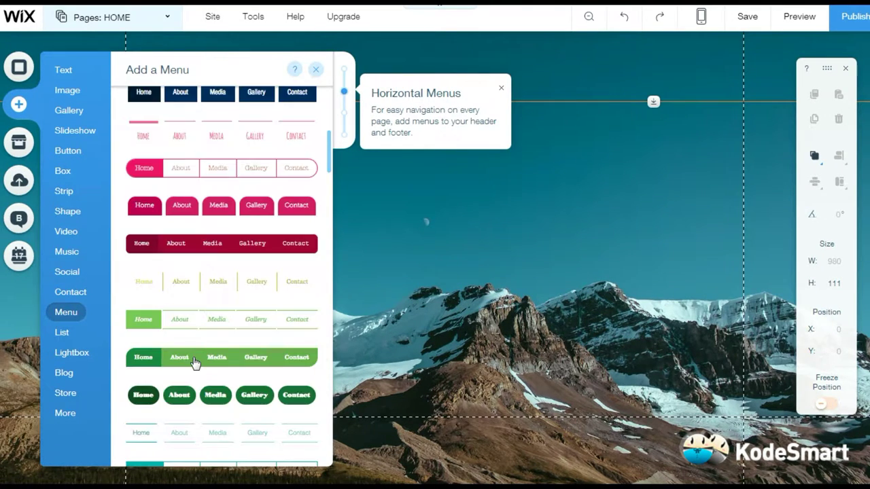
scroll(194, 363, "up", 8)
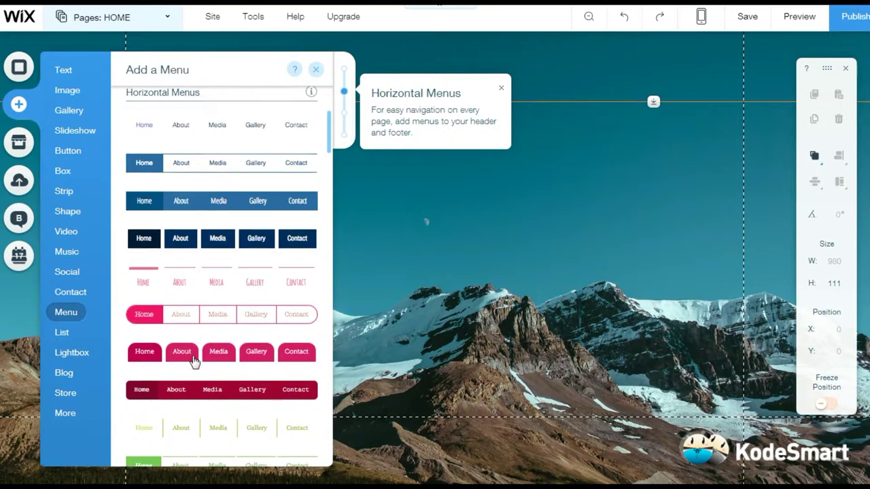
scroll(193, 361, "up", 2)
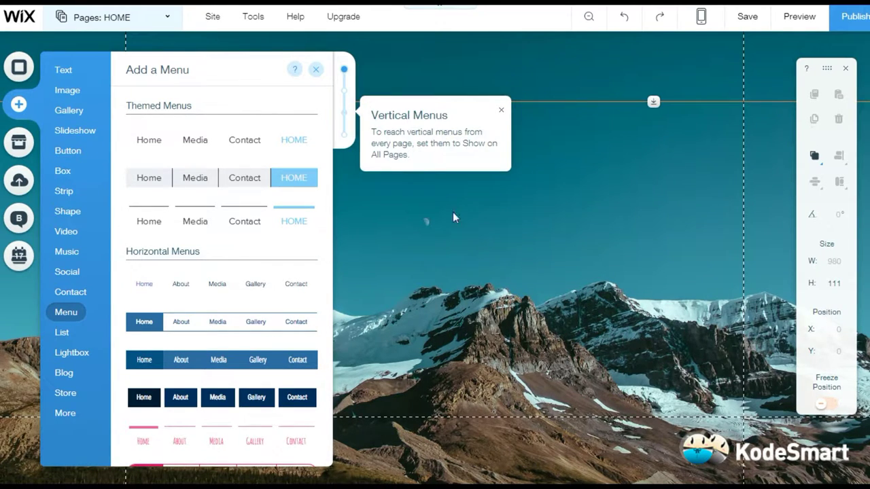
Step: Add the solid blue horizontal menu and place it in the header at about X 59, Y 16
left_click(239, 366)
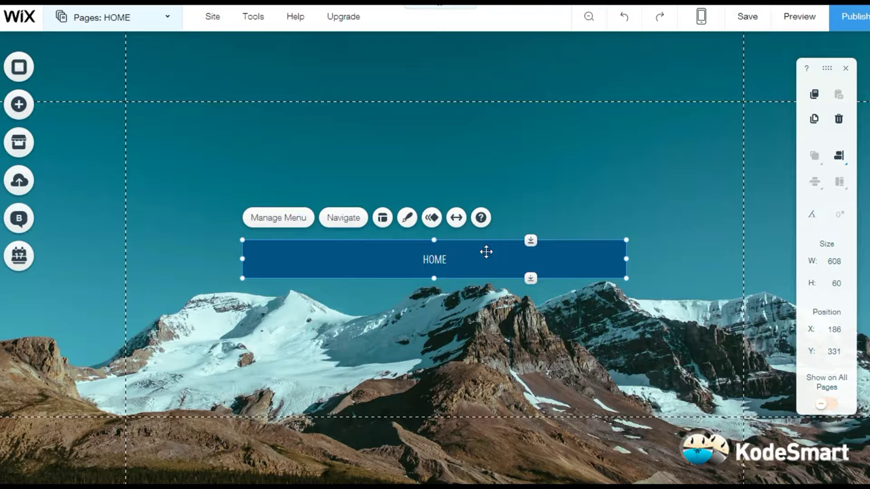
left_click_drag(488, 249, 409, 54)
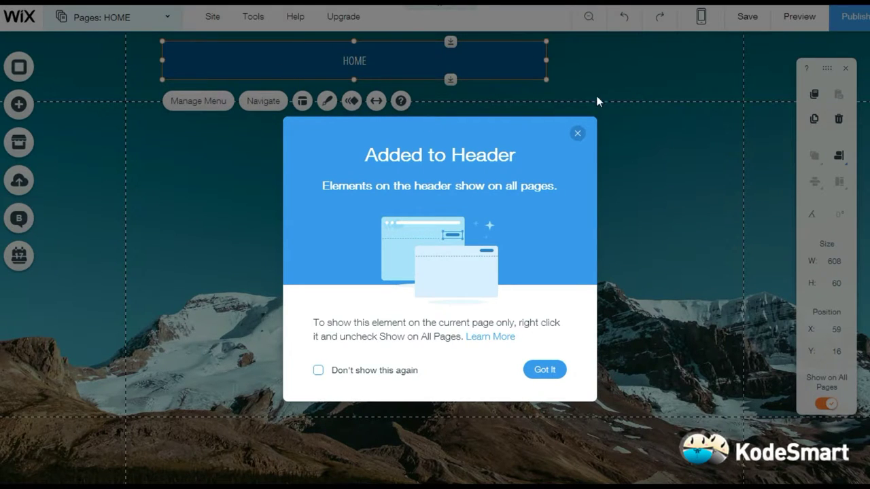
left_click(544, 371)
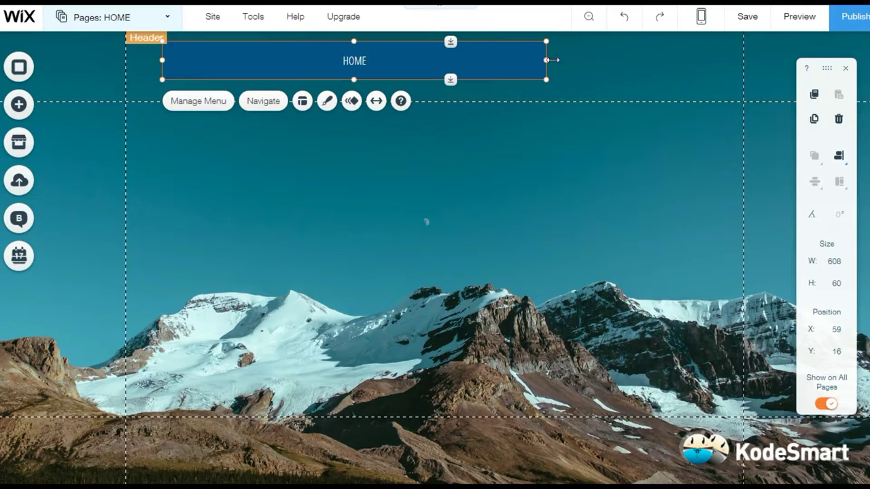
Step: Widen the header menu on both sides to about 922 px, with its left edge at about X 35
left_click_drag(549, 60, 553, 60)
left_click_drag(668, 82, 734, 88)
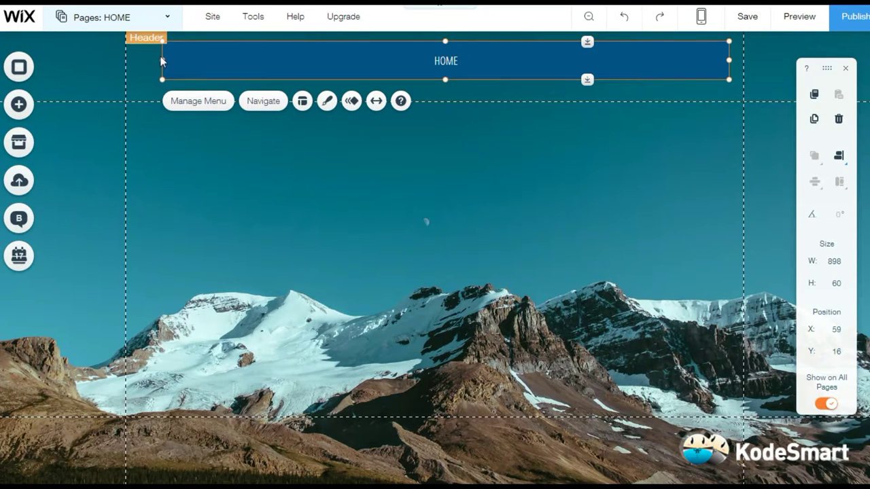
left_click_drag(163, 60, 147, 60)
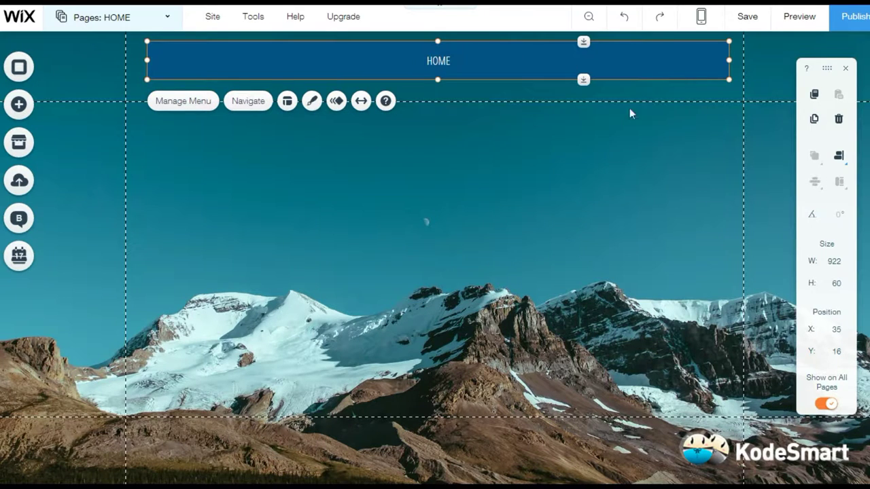
Step: Look at the site's page list and the addable element categories, including contact tools and menus
left_click(170, 20)
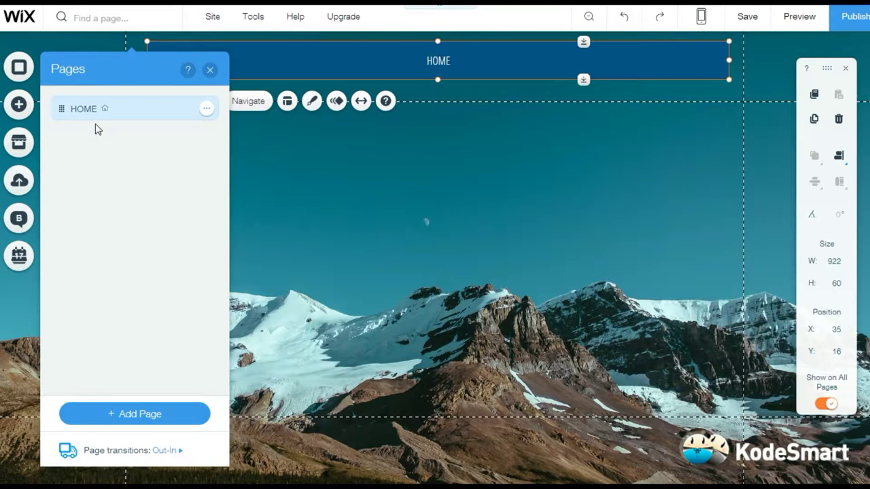
left_click(267, 183)
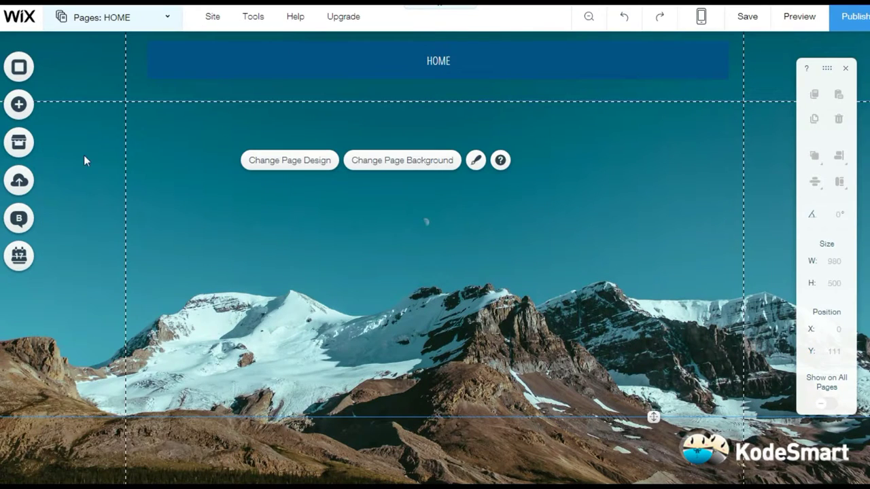
left_click(32, 112)
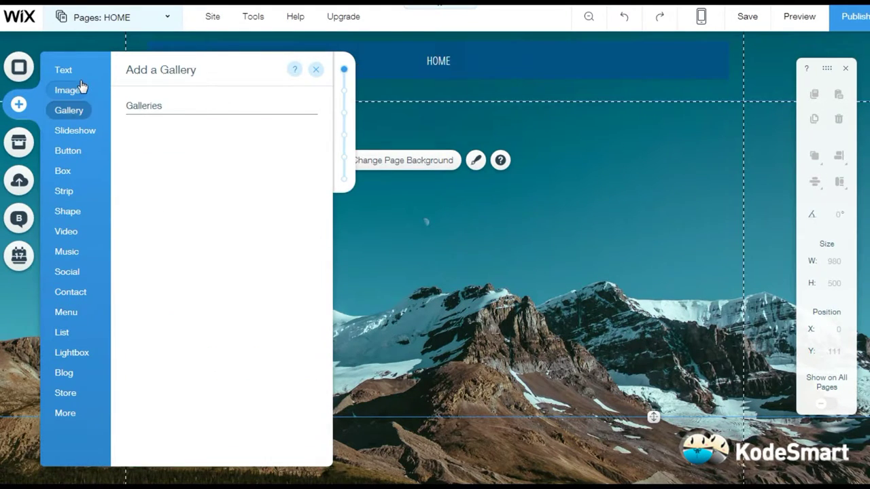
mouse_move(81, 86)
left_click(76, 231)
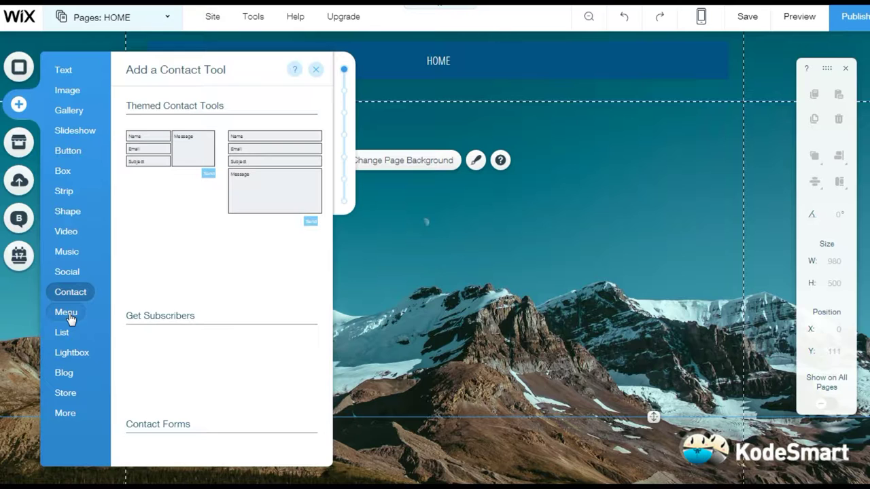
left_click(67, 314)
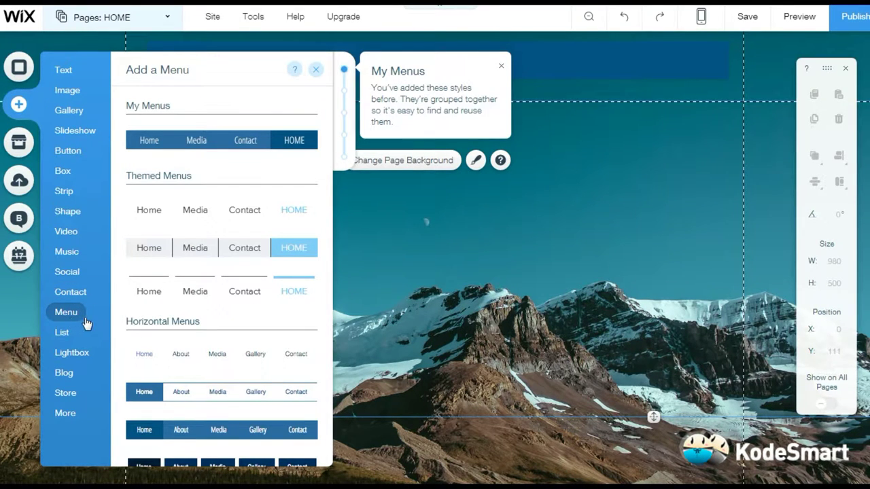
left_click(379, 248)
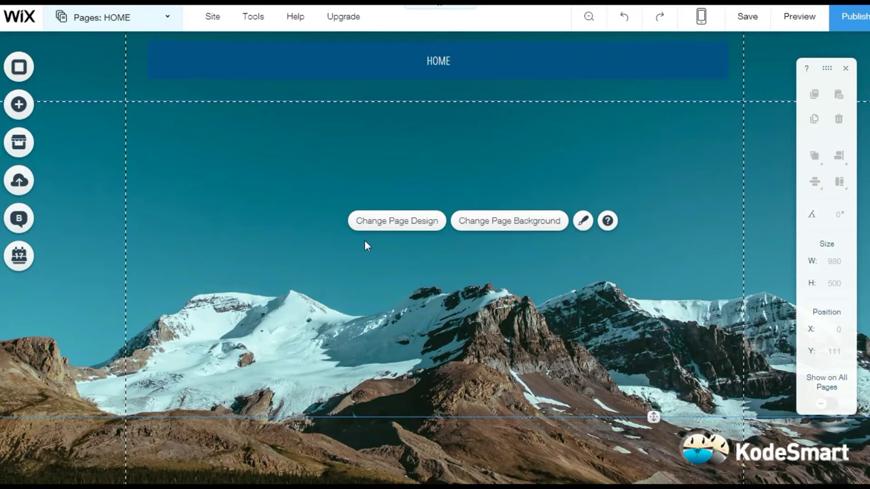
Step: Add a new page to the site and name it About
left_click(156, 23)
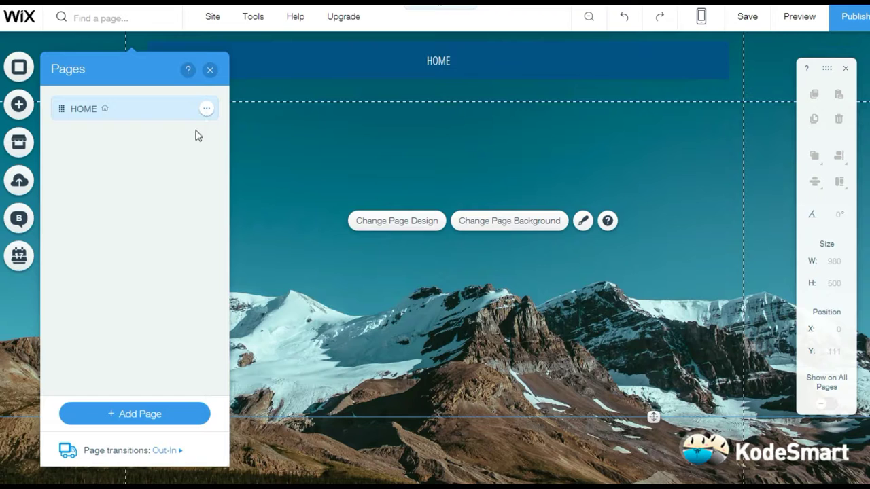
left_click(145, 416)
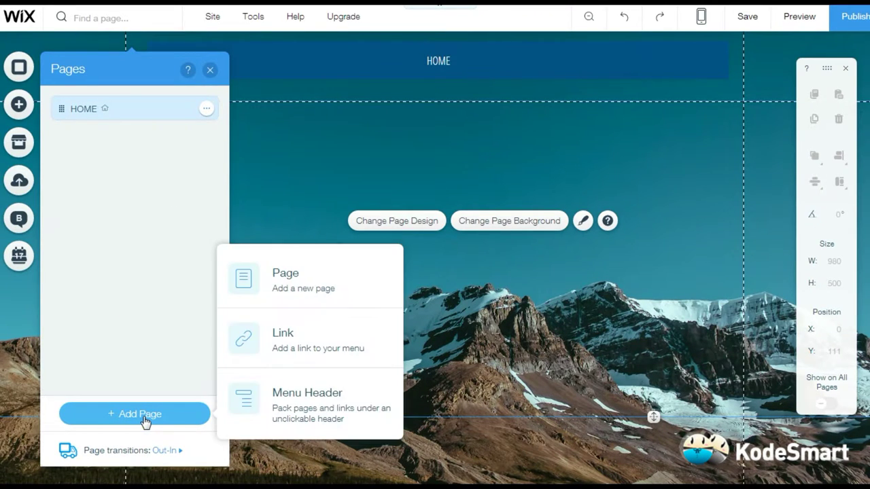
left_click(287, 292)
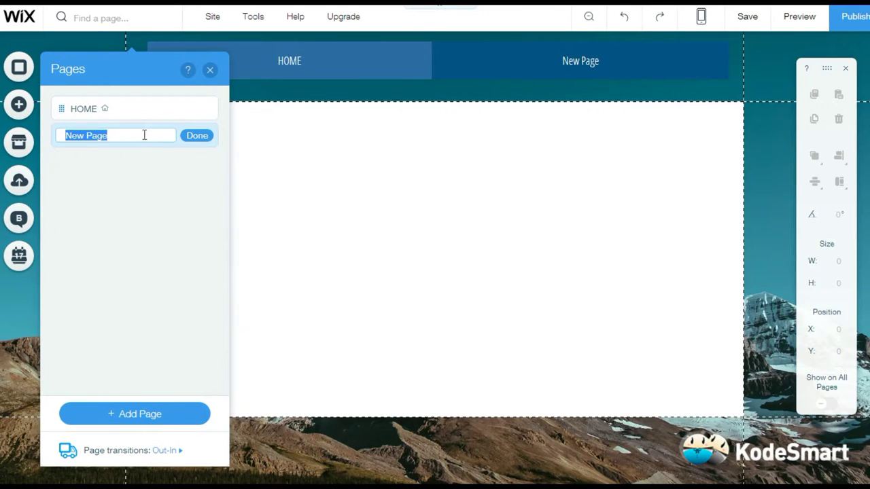
left_click(116, 141)
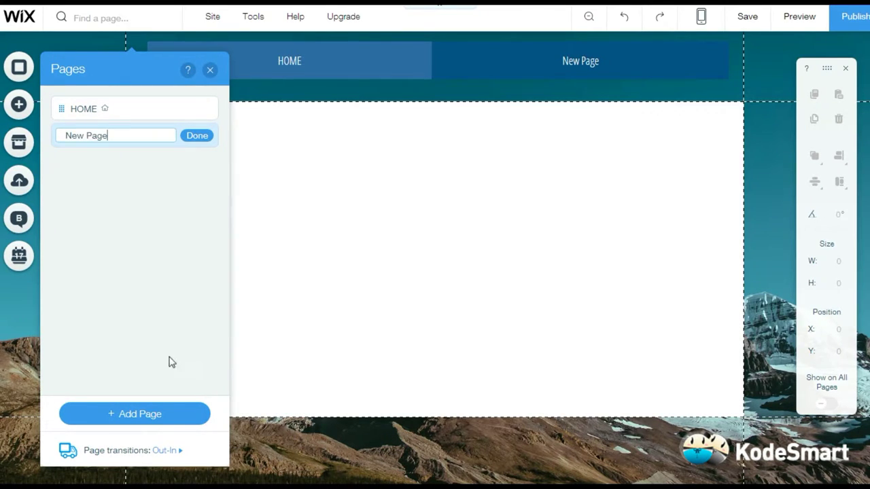
key("BackSpace")
key("BackSpace")
key("BackSpace")
key("BackSpace")
key("BackSpace")
key("BackSpace")
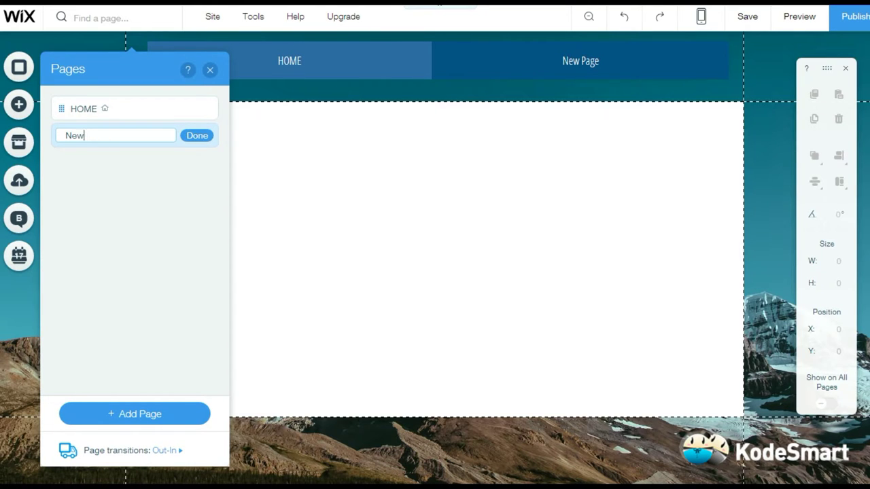
type("About")
left_click(196, 136)
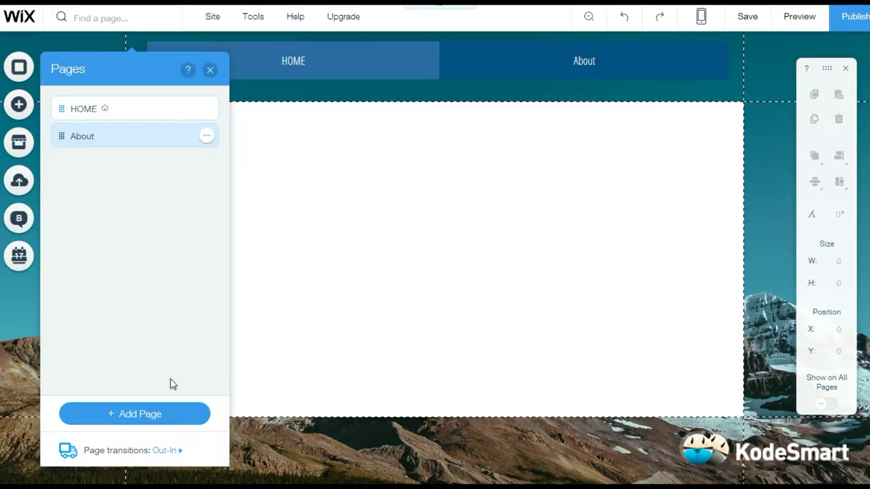
Step: Add another new page to the site and name it Contact
left_click(156, 422)
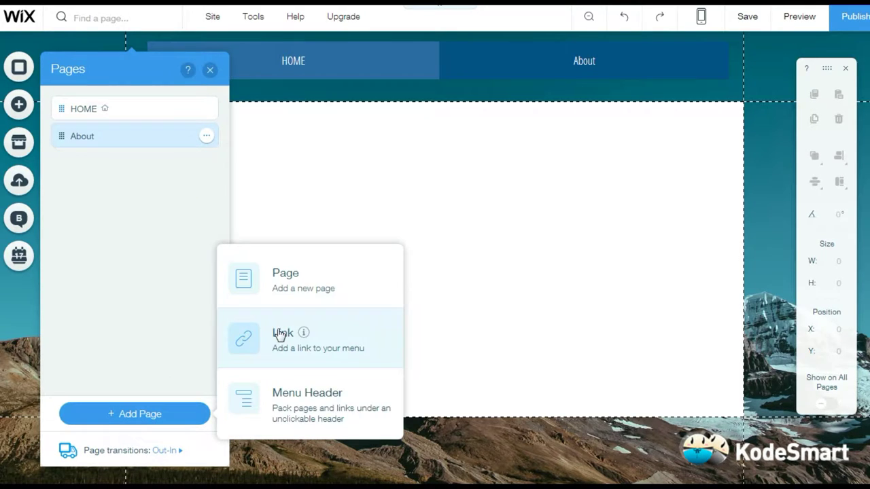
left_click(286, 294)
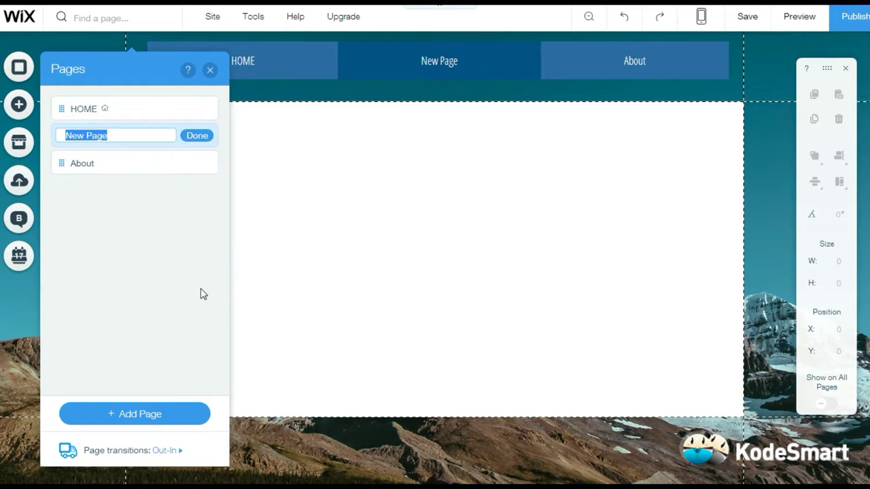
type("C")
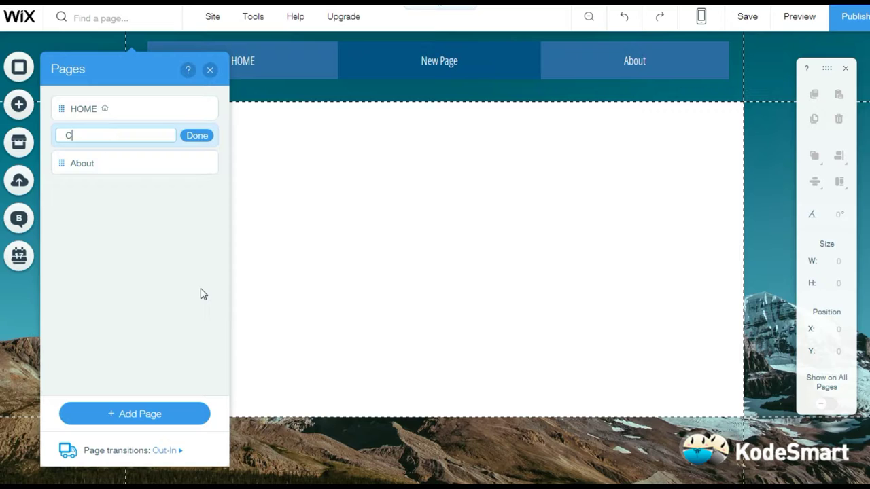
type("o")
key("BackSpace")
key("BackSpace")
key("BackSpace")
left_click(198, 138)
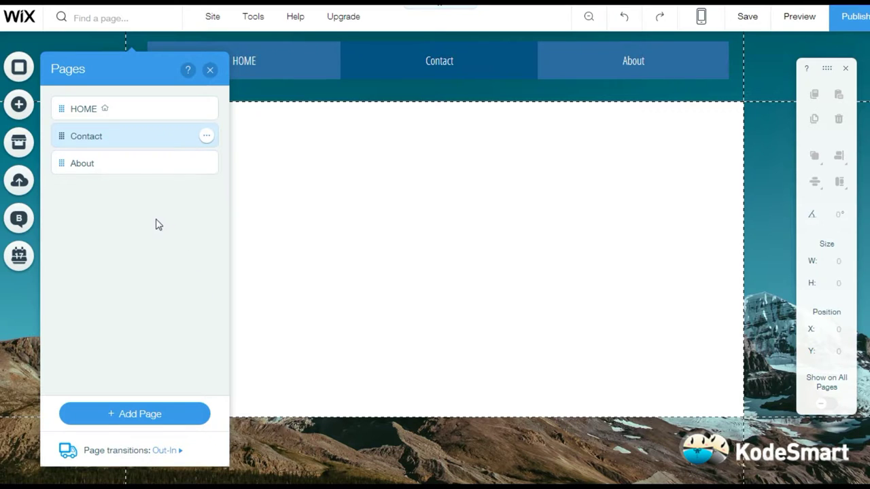
Step: Add a new page named Services and reorder the pages so About comes directly after HOME
mouse_move(124, 417)
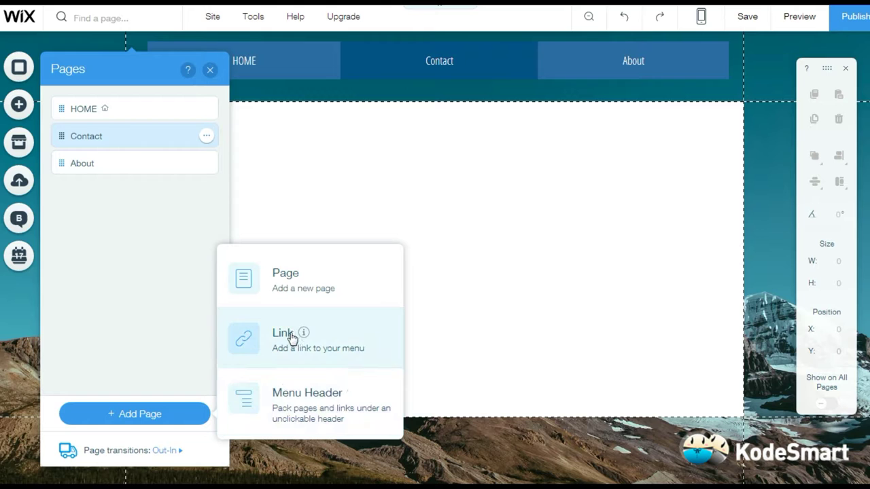
left_click(291, 297)
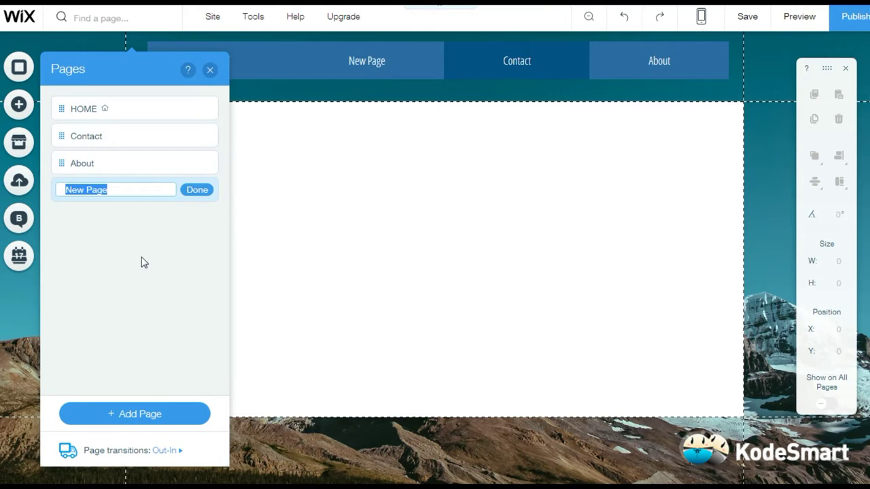
type("Se")
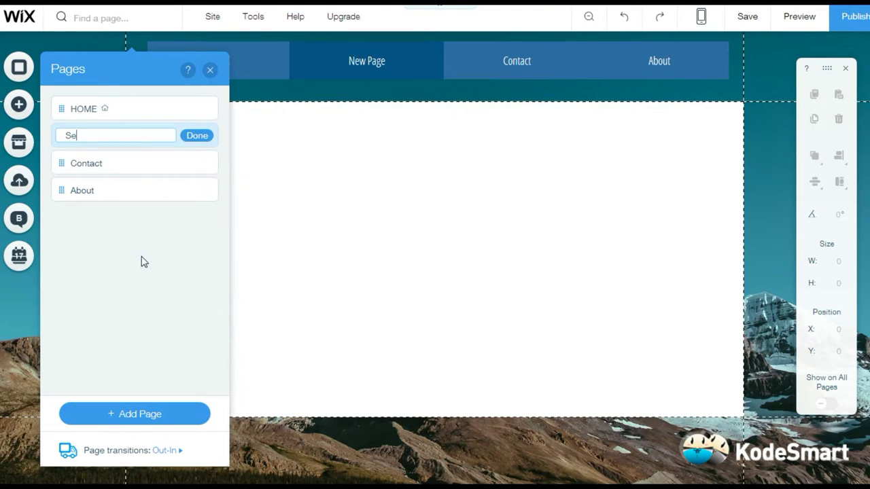
type("rvices")
key("Return")
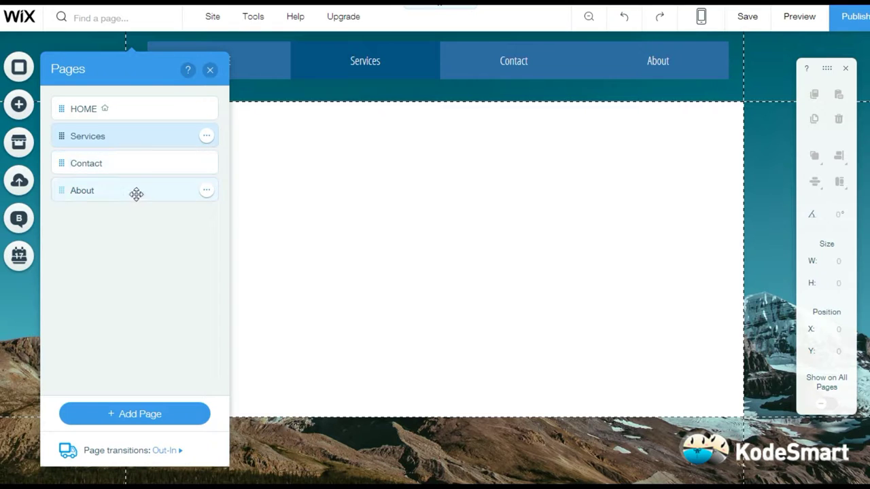
left_click_drag(138, 199, 144, 145)
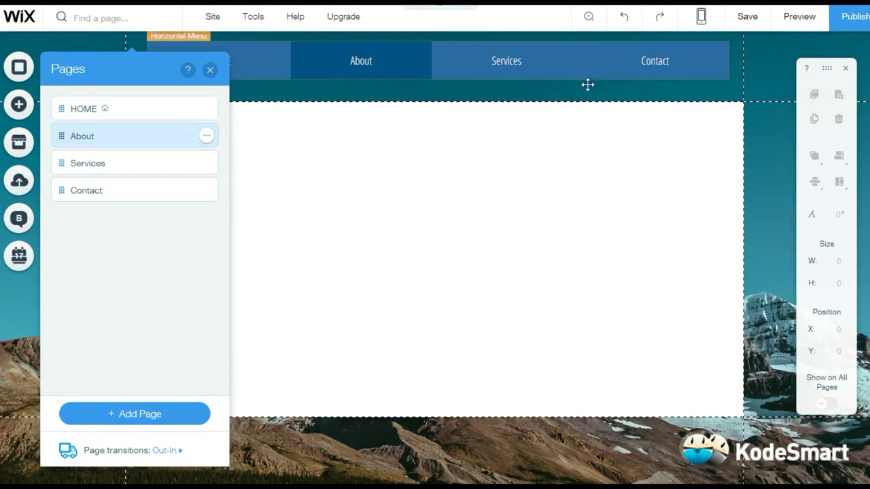
Step: Set the About page's design to the themed No Color option
left_click(285, 232)
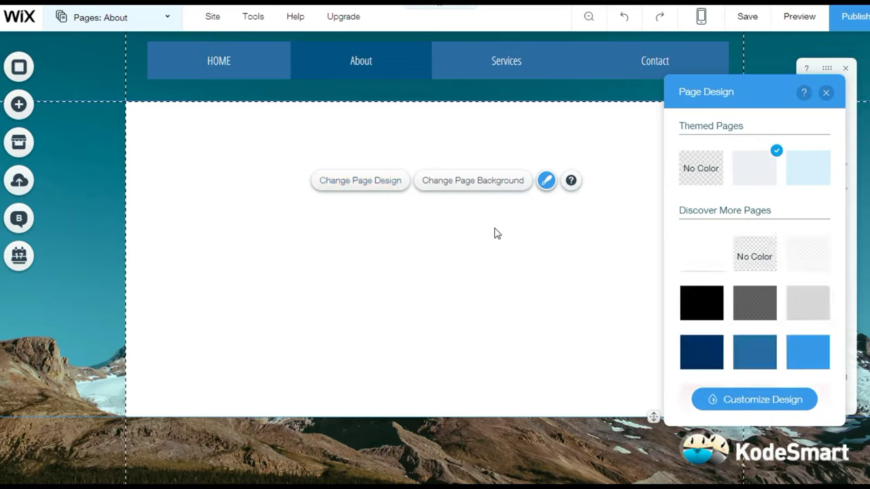
left_click(701, 170)
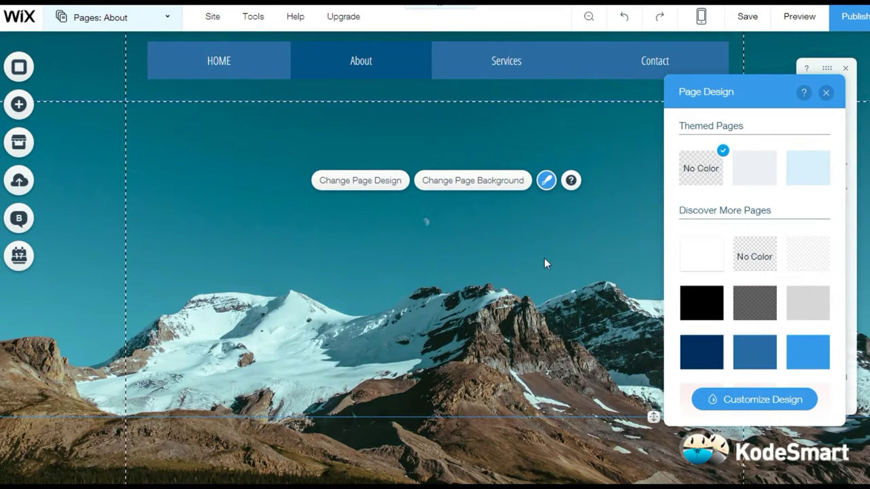
left_click(826, 93)
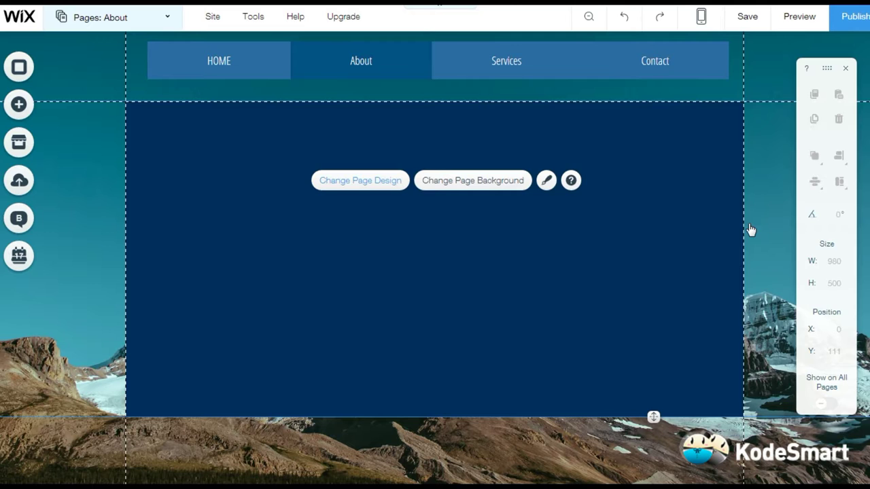
left_click(547, 180)
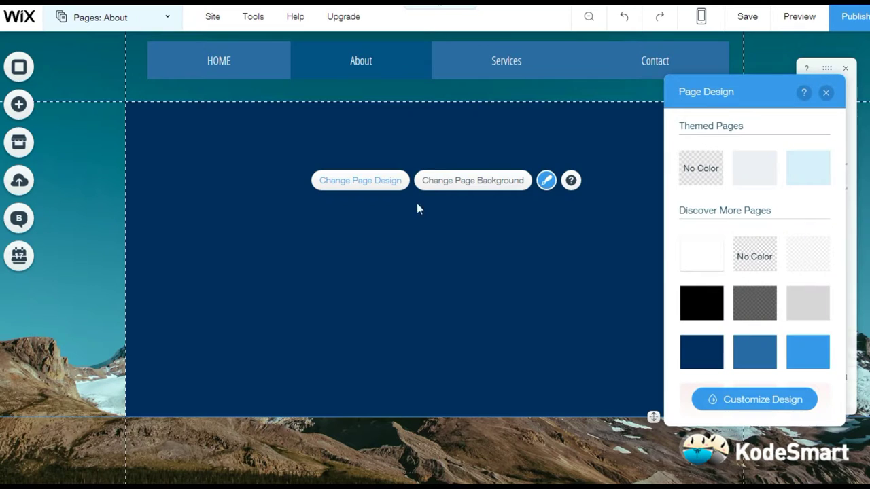
left_click(691, 177)
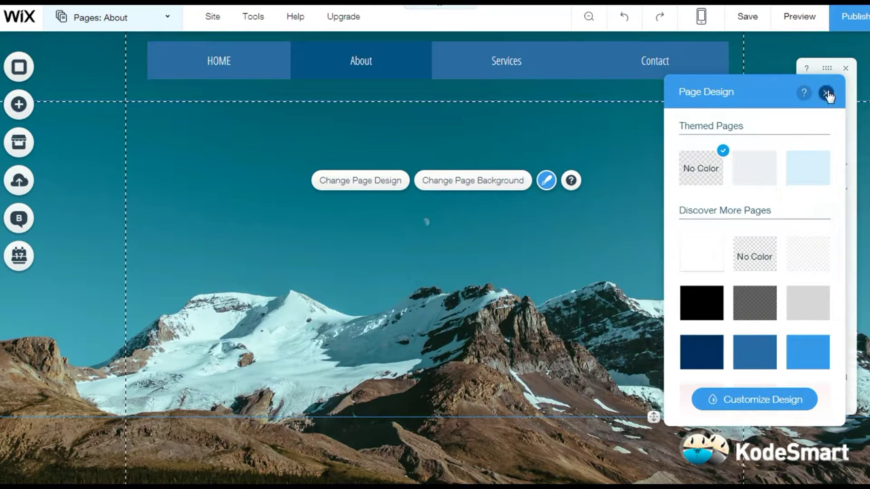
left_click(827, 94)
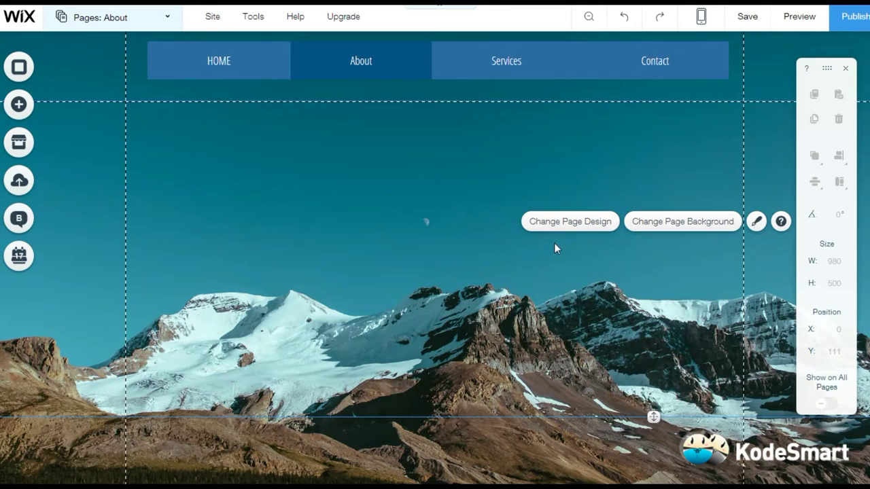
Step: Review the header menu's page list and examine the HOME page's options and page settings
left_click(455, 61)
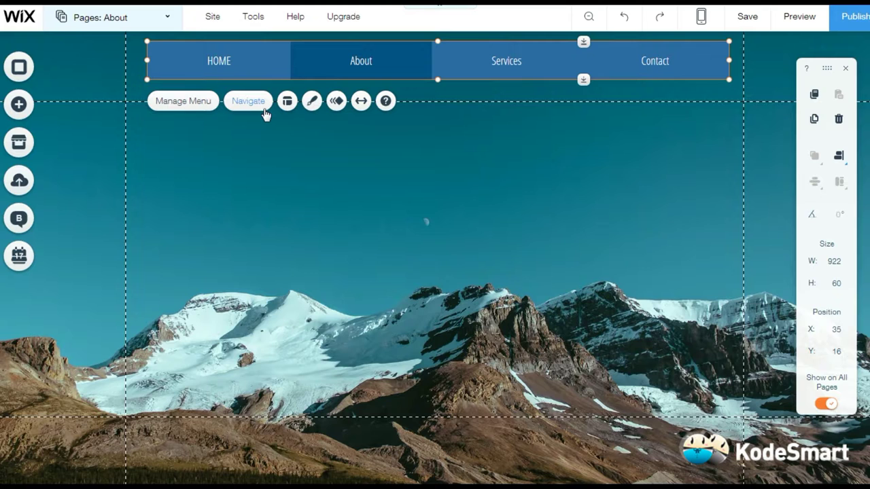
left_click(212, 111)
mouse_move(201, 116)
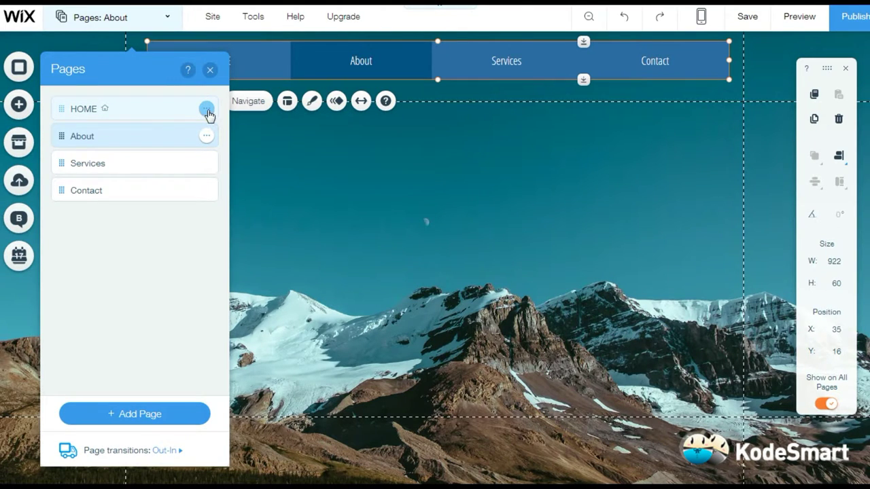
left_click(206, 110)
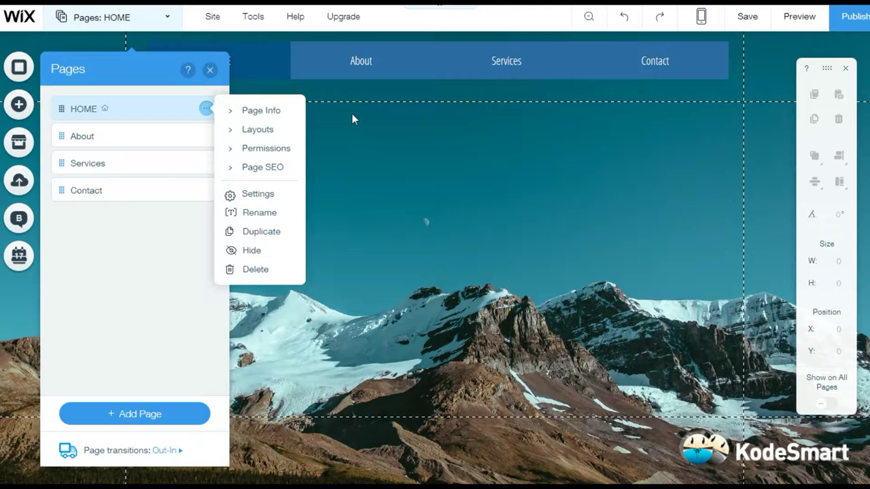
left_click(359, 82)
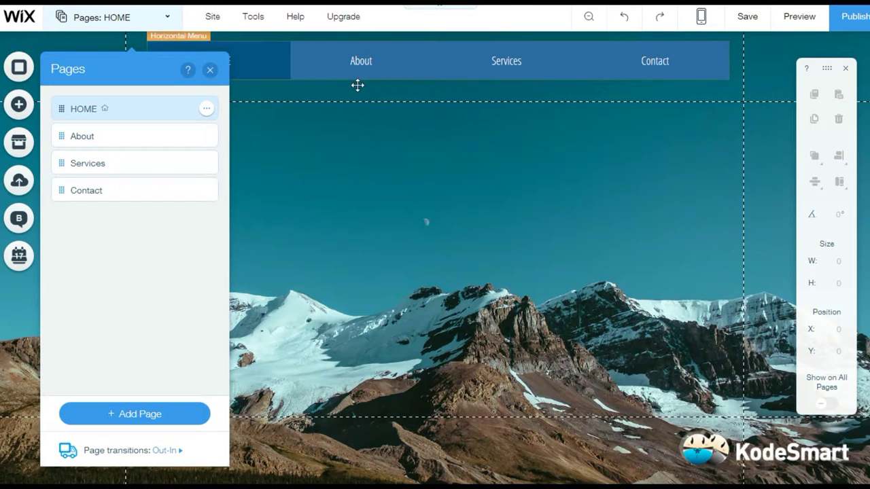
left_click(357, 84)
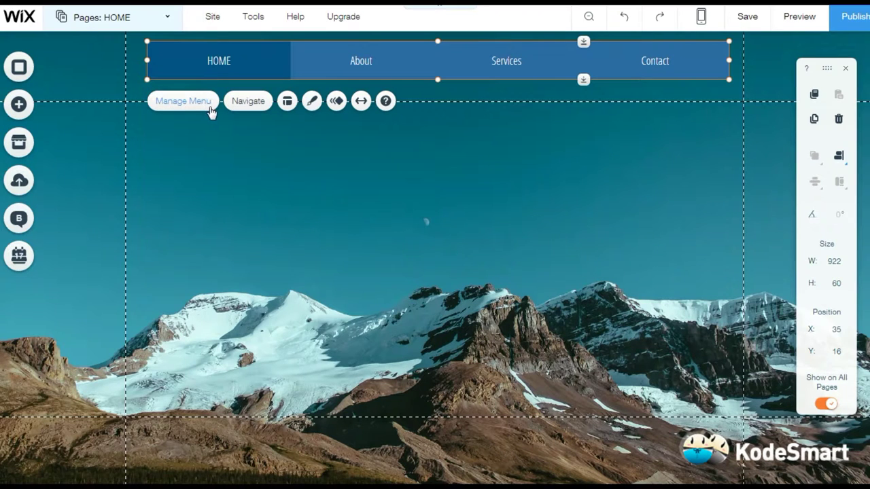
left_click(249, 106)
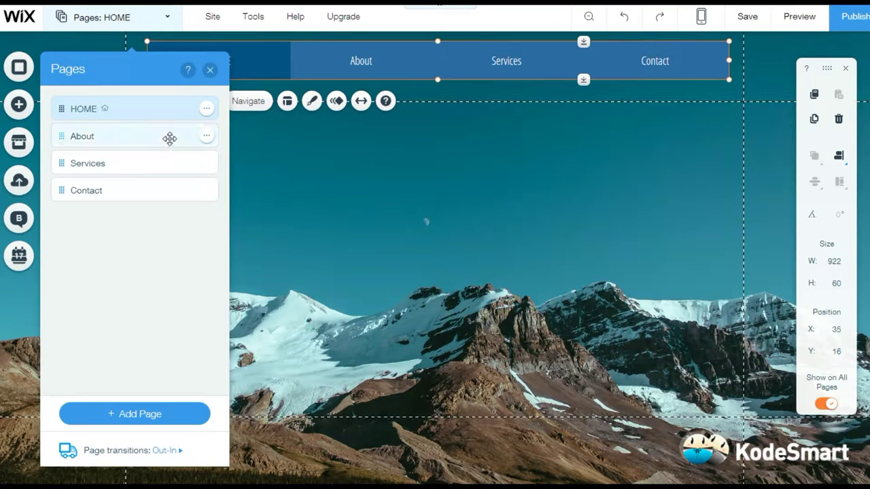
left_click(207, 110)
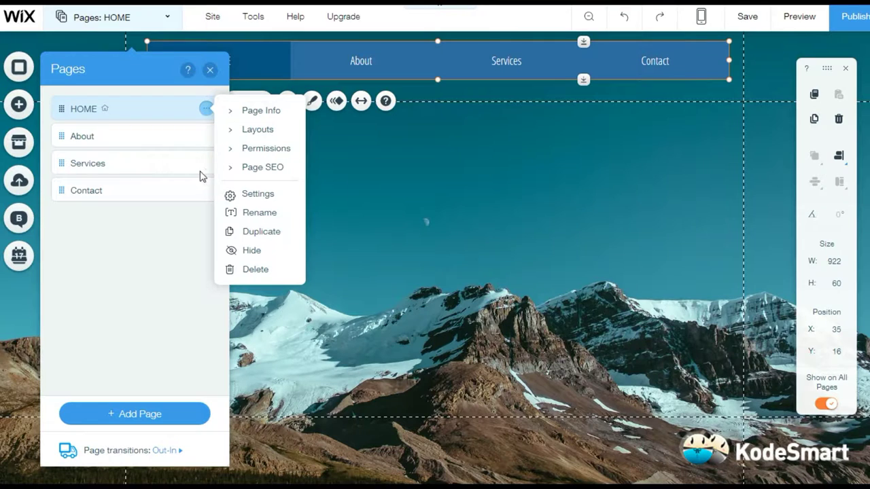
left_click(256, 200)
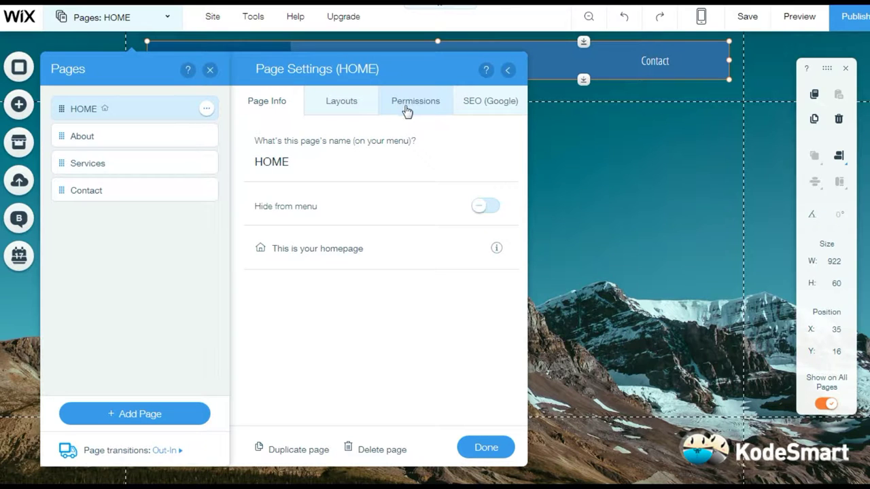
Step: Examine the About page's options and page info settings, leaving them as they are
left_click(207, 139)
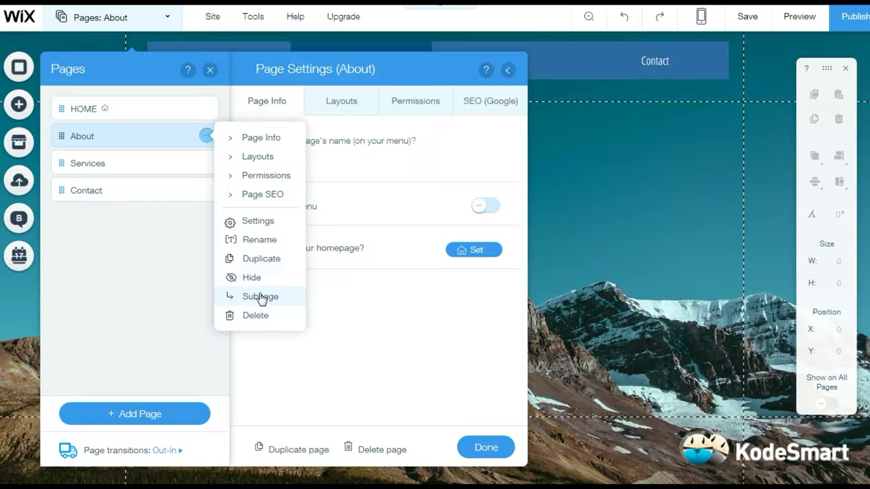
left_click(265, 140)
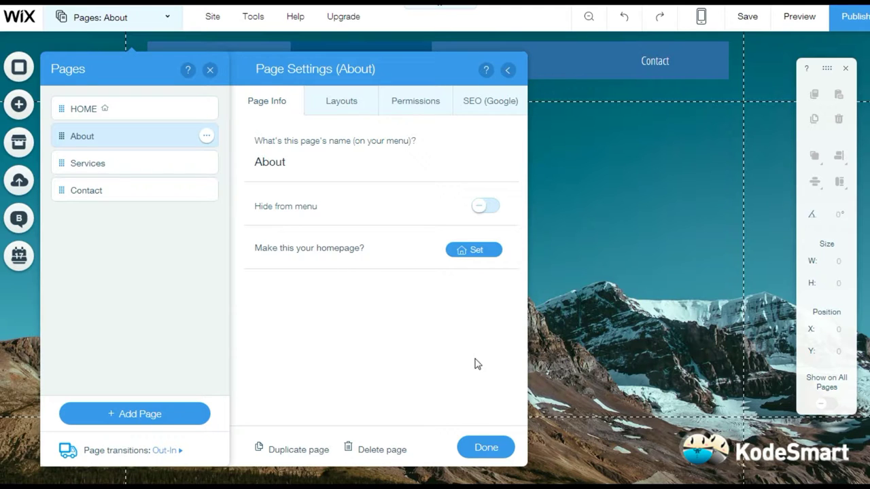
left_click(476, 446)
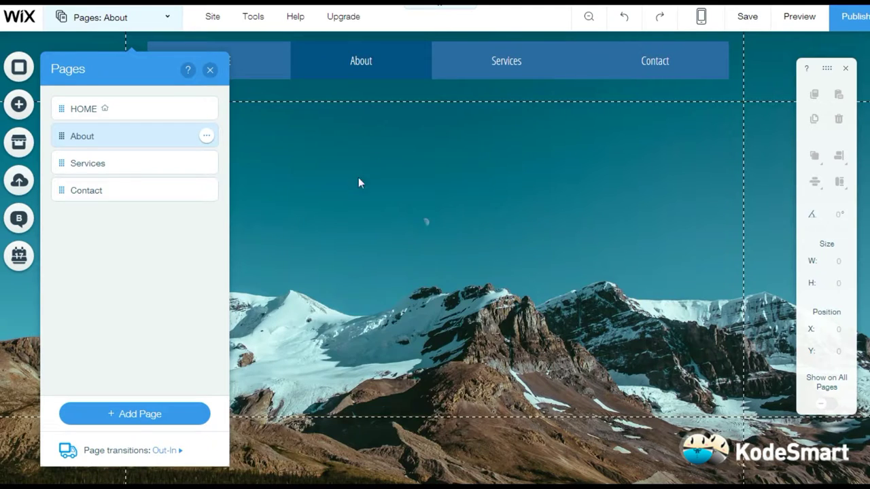
left_click(210, 70)
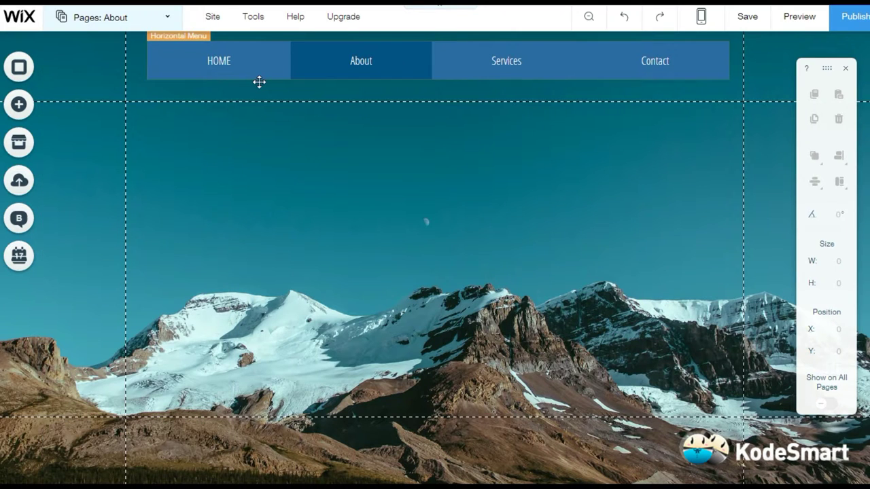
Step: Apply the themed horizontal menu design with a line above each item to the header menu
left_click(259, 81)
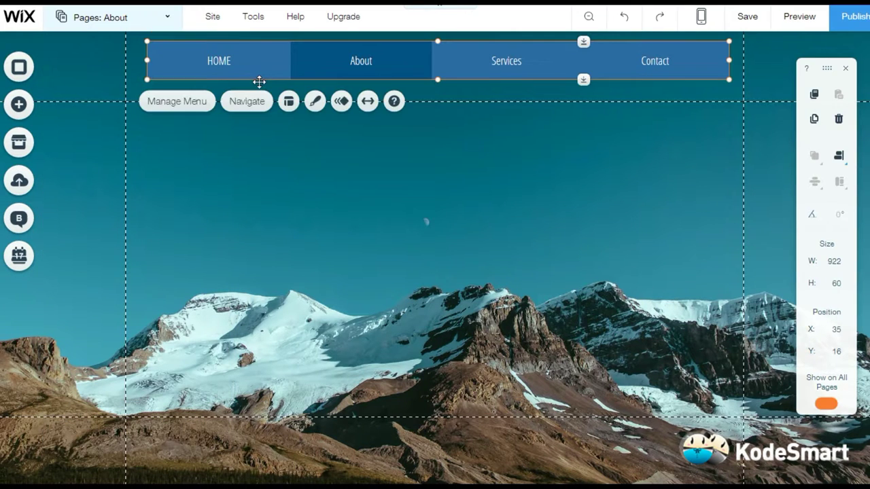
left_click(313, 101)
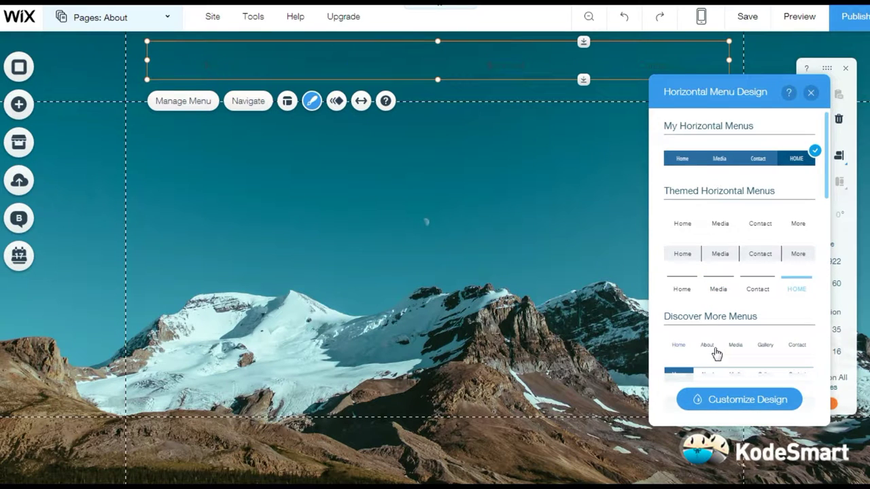
left_click(718, 294)
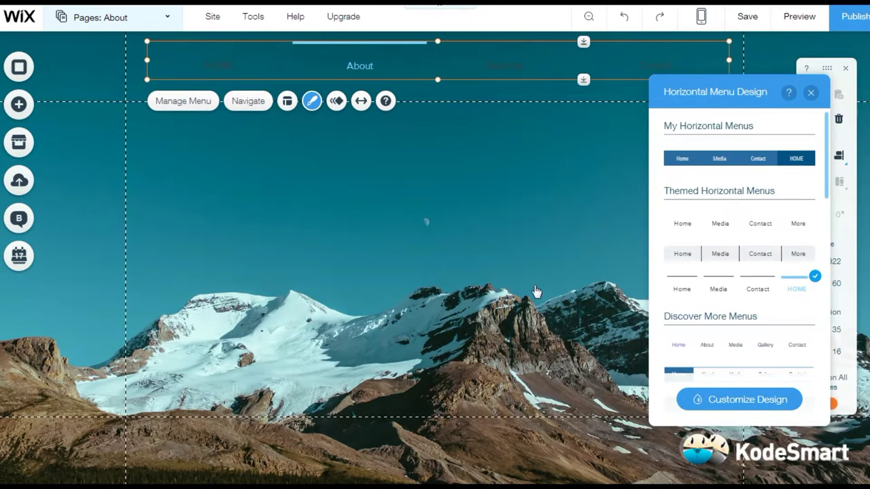
left_click(810, 93)
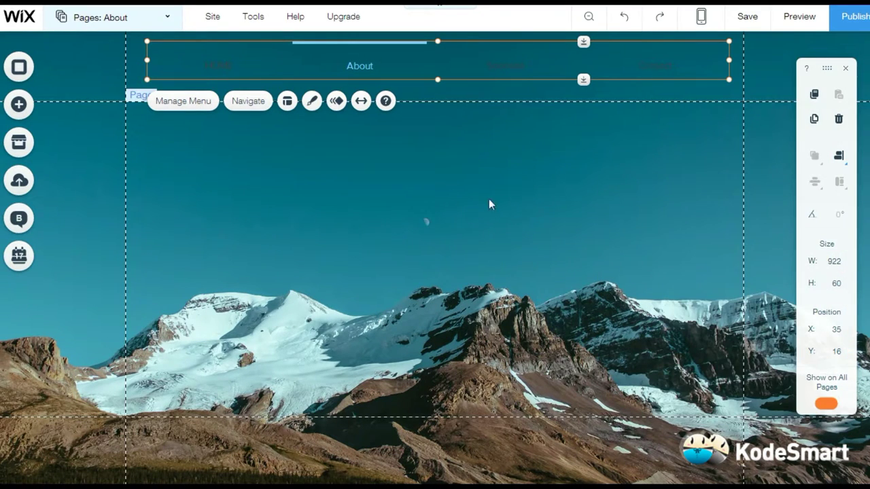
Step: Browse the other preset horizontal menu designs and open the custom design options for the header menu
left_click(311, 102)
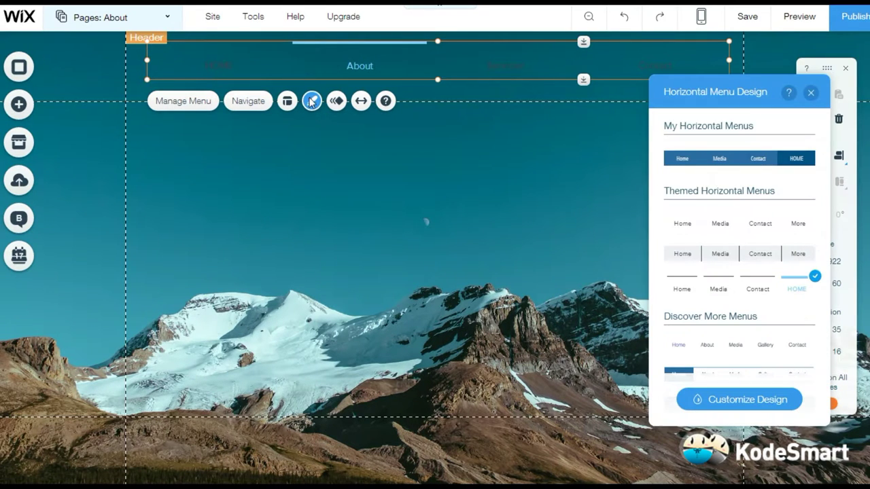
left_click(807, 256)
scroll(808, 245, "down", 5)
left_click(810, 237)
left_click(801, 340)
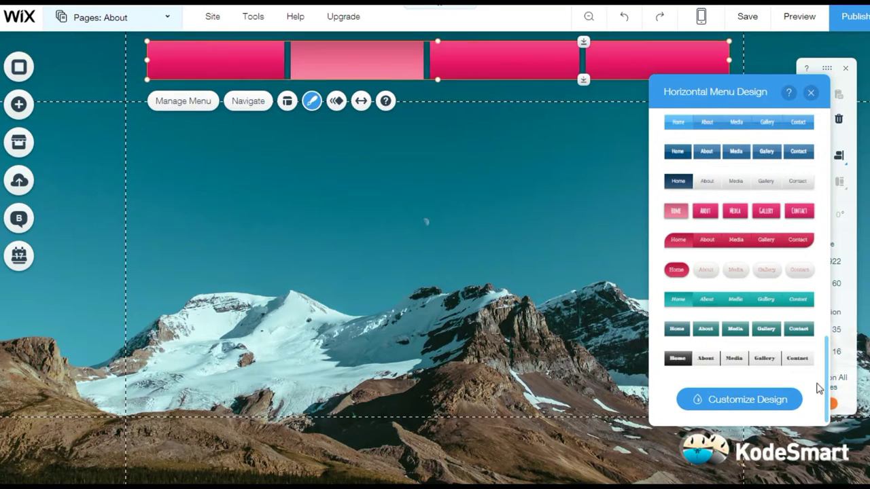
left_click(757, 401)
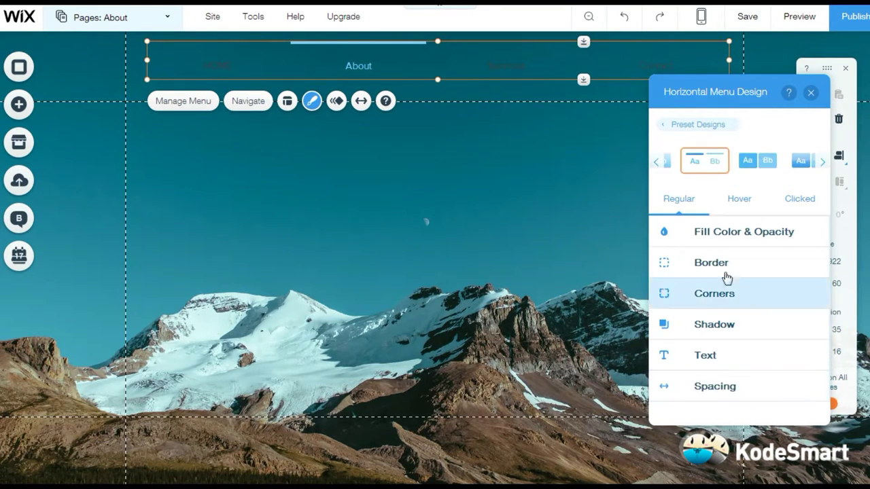